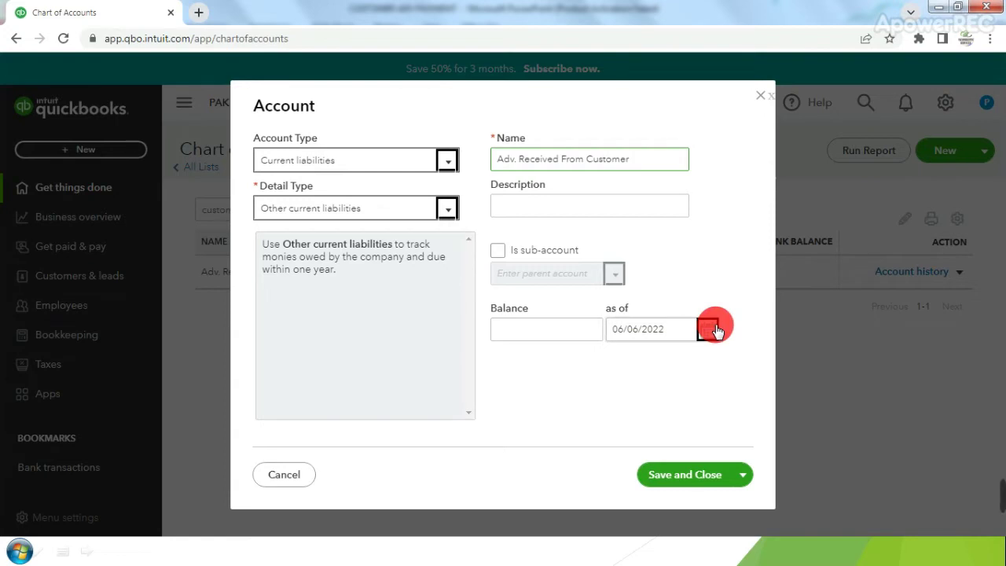
Close the Adv. Received From Customer account without saving and switch to PowerPoint to read the Step No 2 slide
{"action": "left_click", "coordinate": [292, 473]}
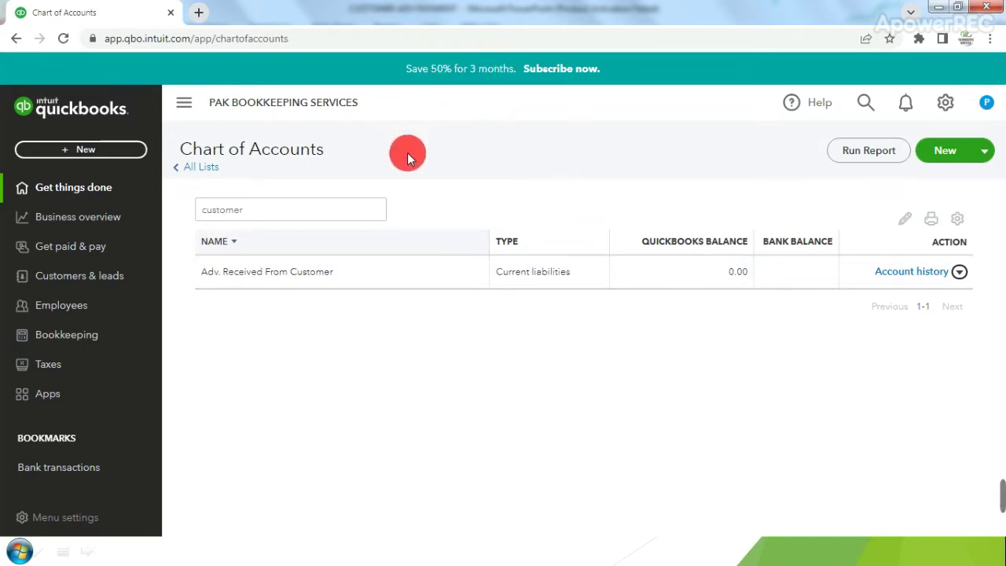
{"action": "key", "text": "alt+Tab"}
{"action": "key", "text": "Right"}
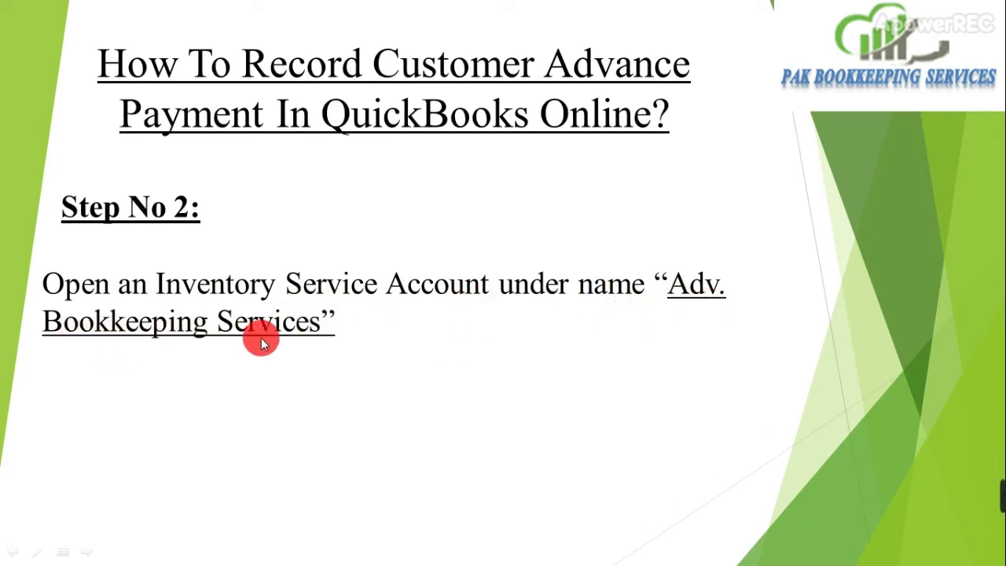
{"action": "left_click", "coordinate": [303, 347]}
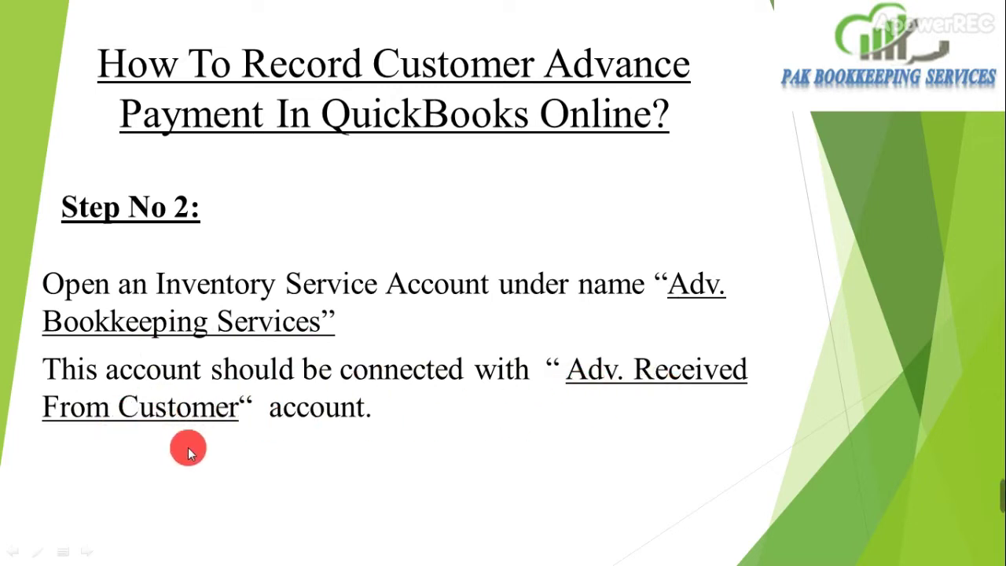
Switch back to QuickBooks Online and open the Adv. Bookkeeping Services item from the Products and Services list
{"action": "key", "text": "alt+Tab"}
{"action": "key", "text": "alt+Tab"}
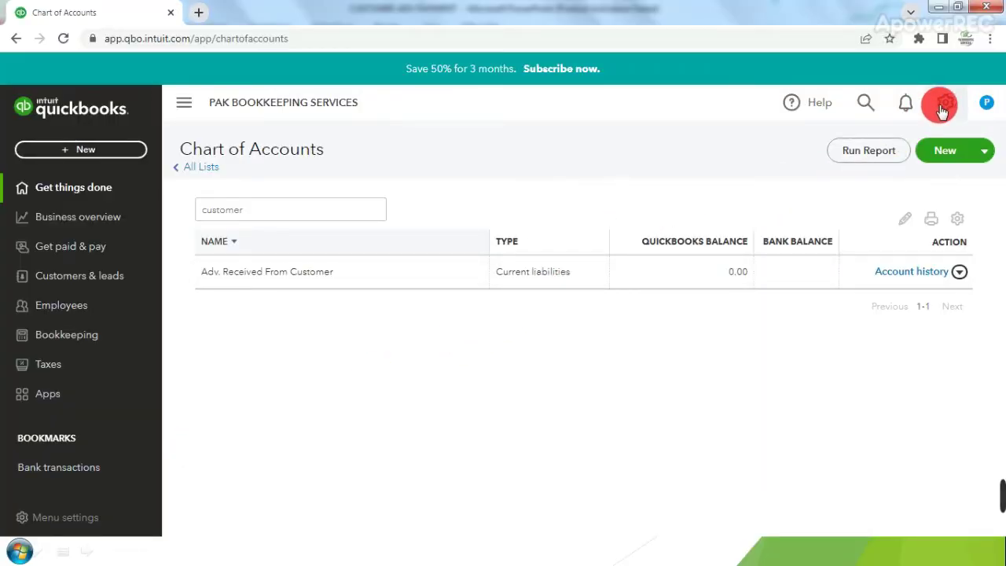
{"action": "left_click", "coordinate": [943, 110]}
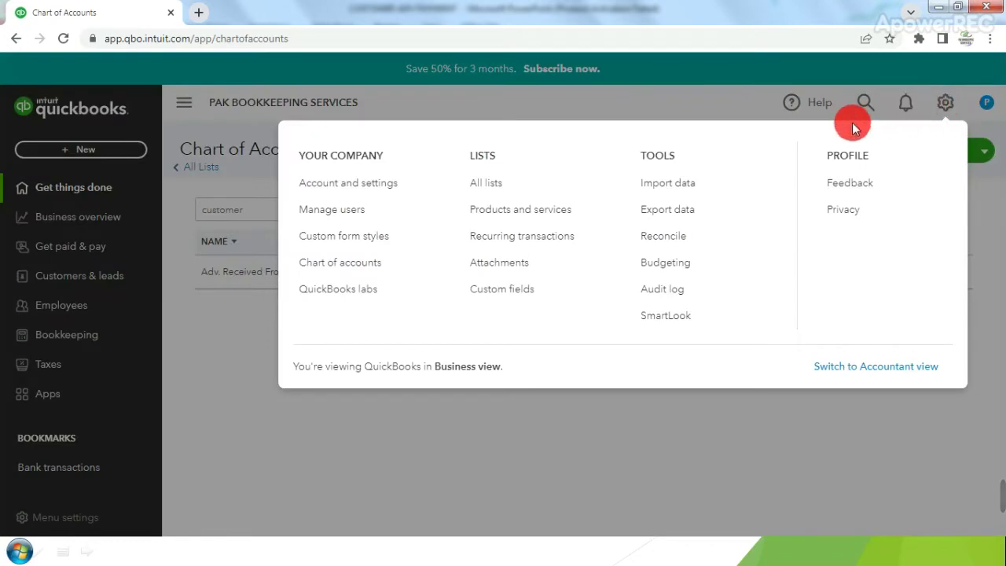
{"action": "left_click", "coordinate": [578, 217]}
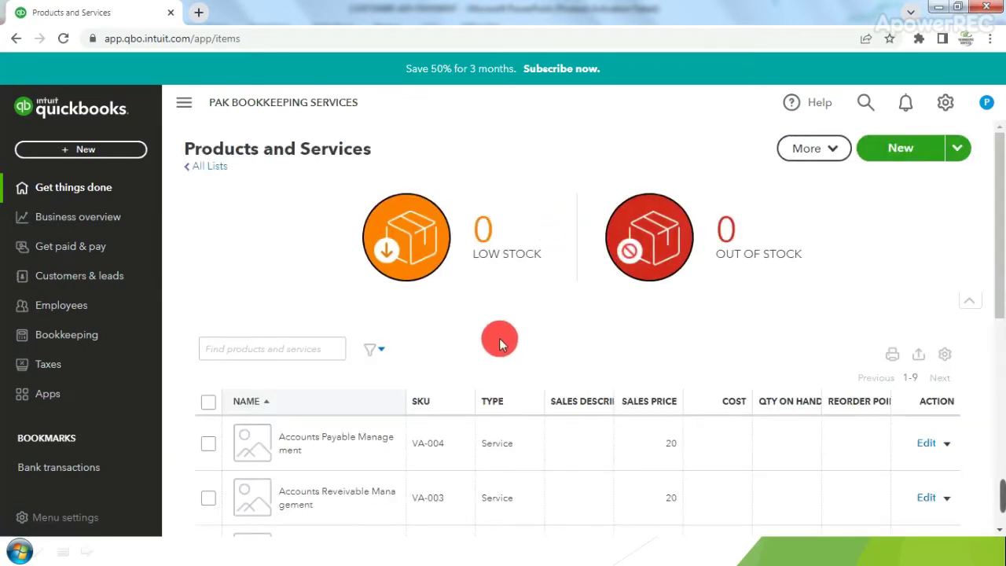
{"action": "scroll", "coordinate": [438, 355], "scroll_direction": "down", "scroll_amount": 1}
{"action": "scroll", "coordinate": [363, 399], "scroll_direction": "down", "scroll_amount": 3}
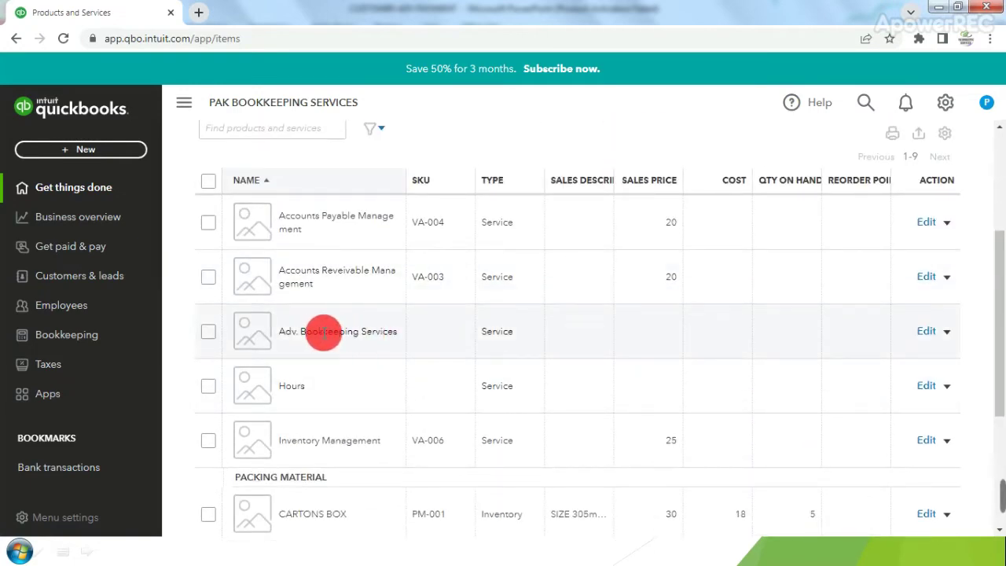
{"action": "left_click", "coordinate": [928, 332]}
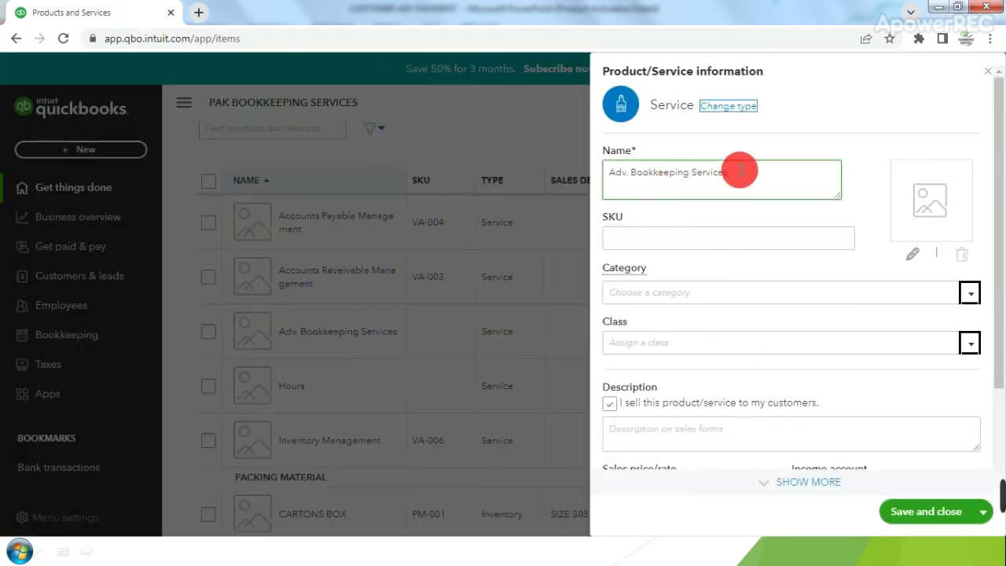
Review the Adv. Bookkeeping Services item's type, name and linked income account
{"action": "double_click", "coordinate": [676, 106]}
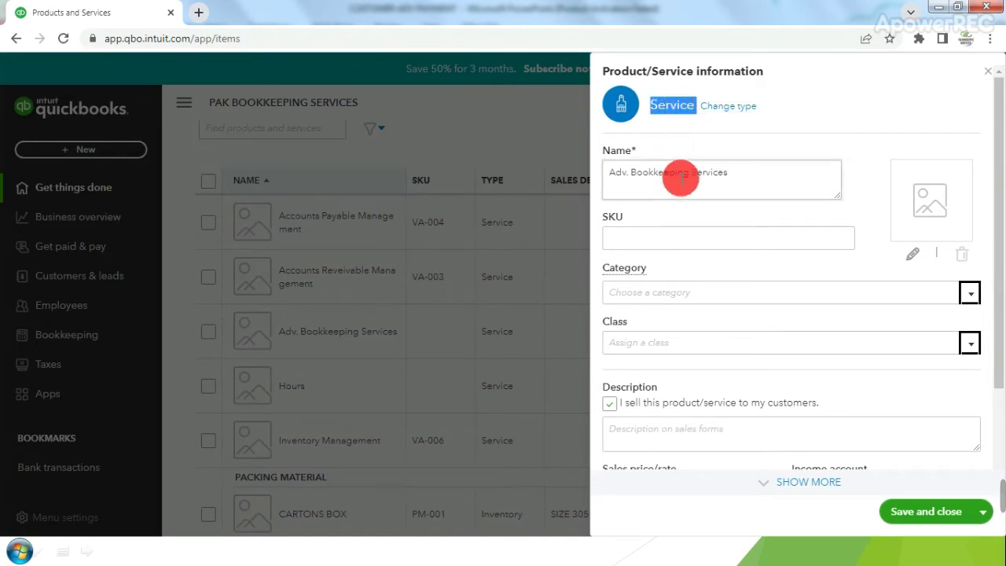
{"action": "triple_click", "coordinate": [755, 171]}
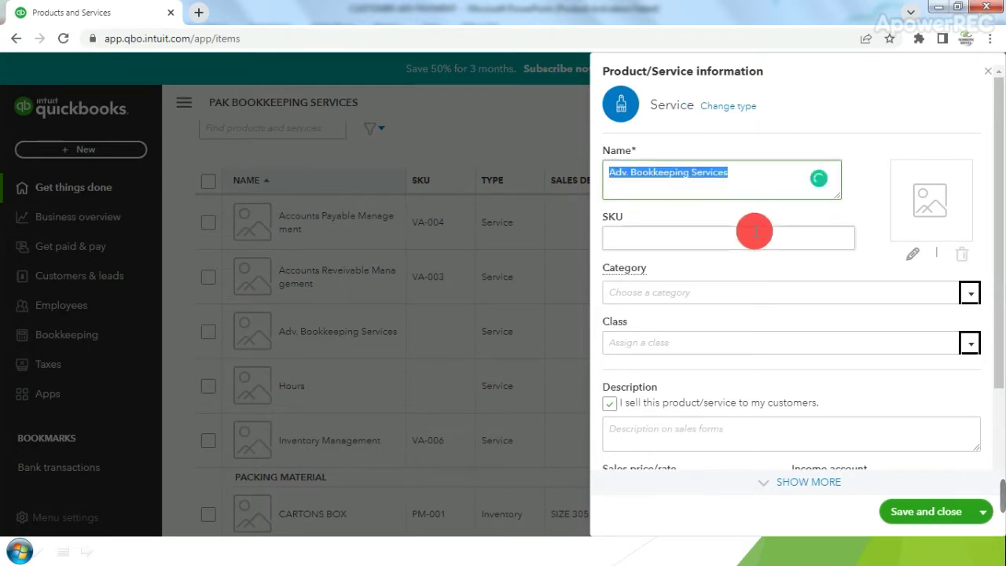
{"action": "scroll", "coordinate": [920, 405], "scroll_direction": "down", "scroll_amount": 1}
{"action": "scroll", "coordinate": [922, 403], "scroll_direction": "down", "scroll_amount": 1}
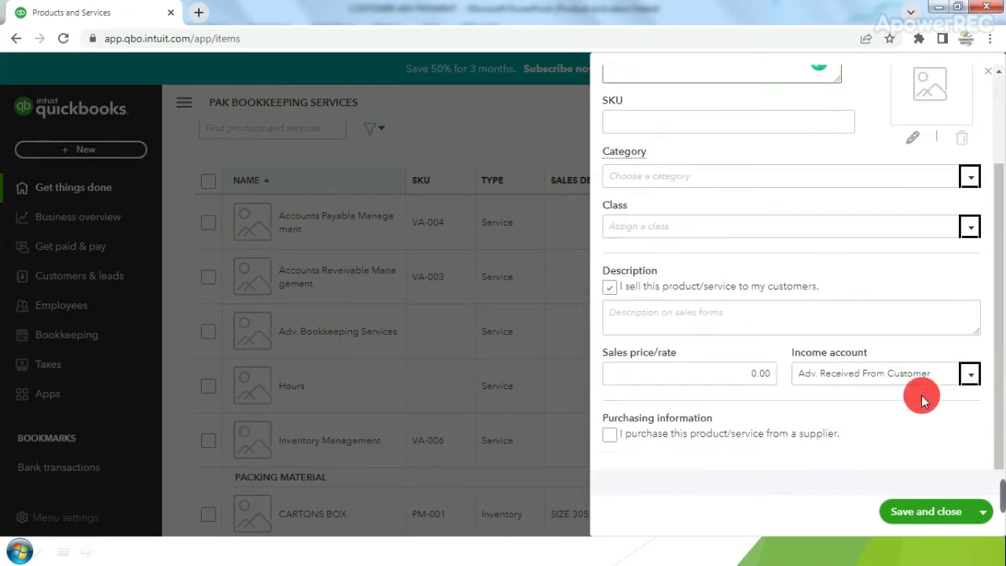
{"action": "left_click", "coordinate": [972, 375]}
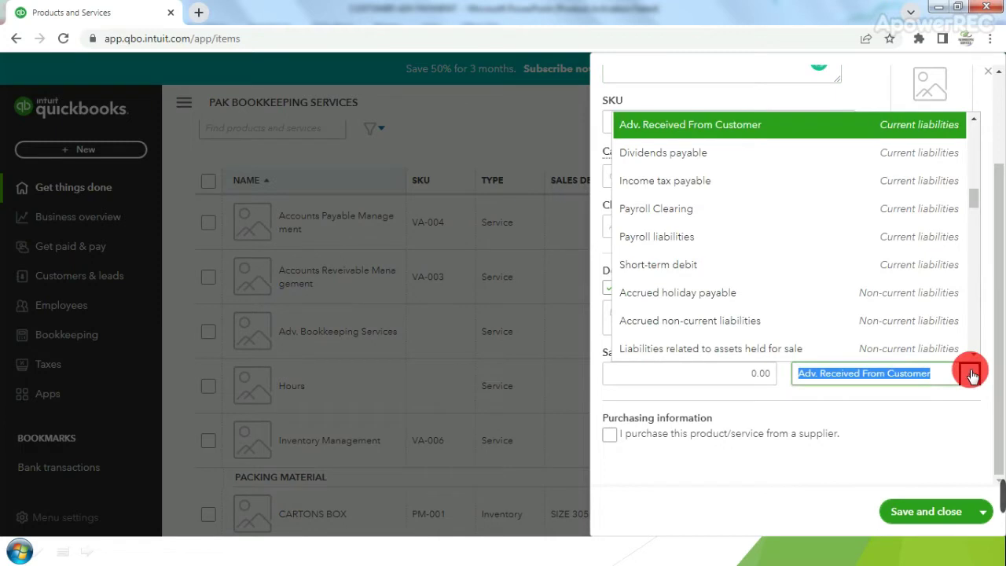
{"action": "left_click", "coordinate": [956, 388]}
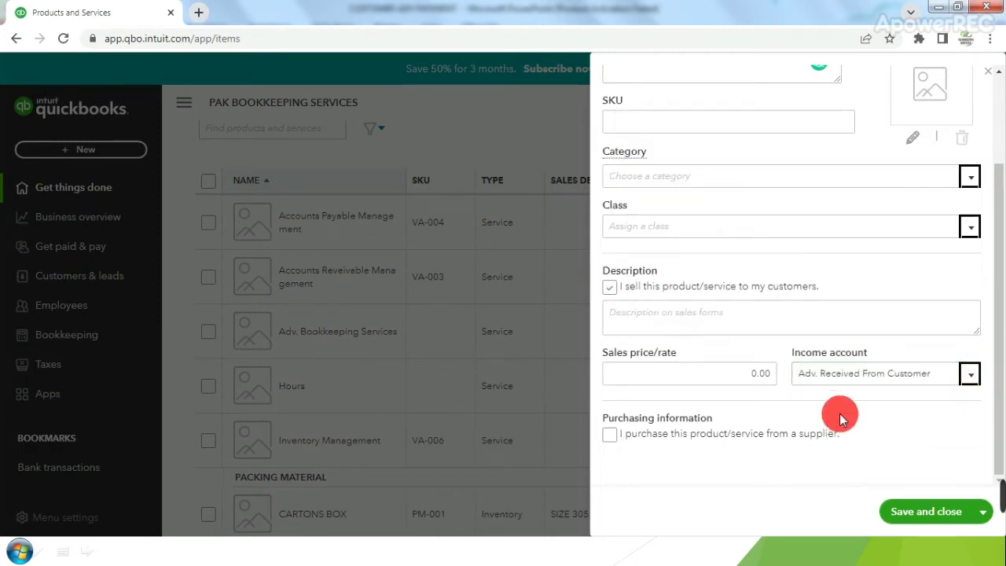
{"action": "scroll", "coordinate": [838, 393], "scroll_direction": "up", "scroll_amount": 3}
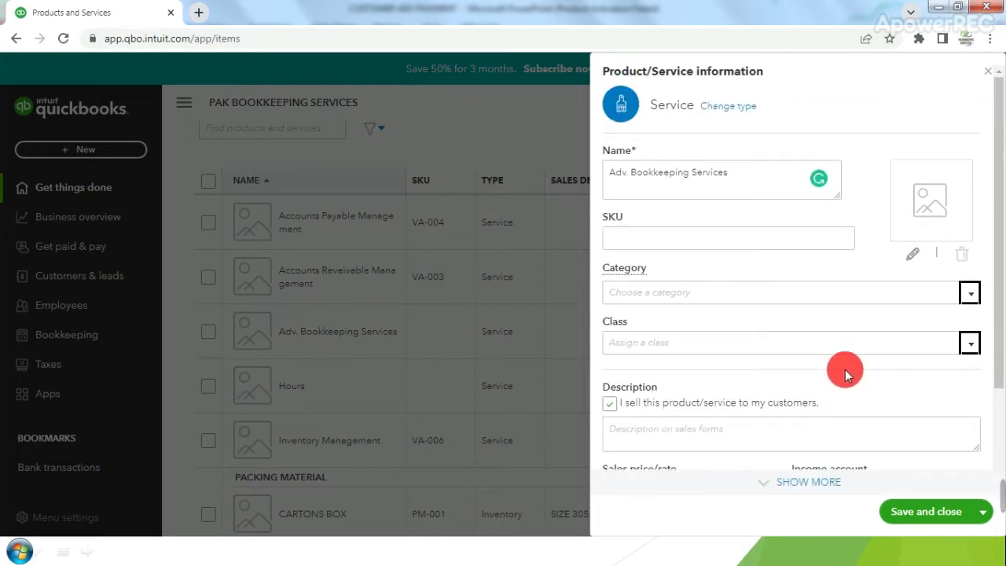
{"action": "scroll", "coordinate": [843, 373], "scroll_direction": "down", "scroll_amount": 3}
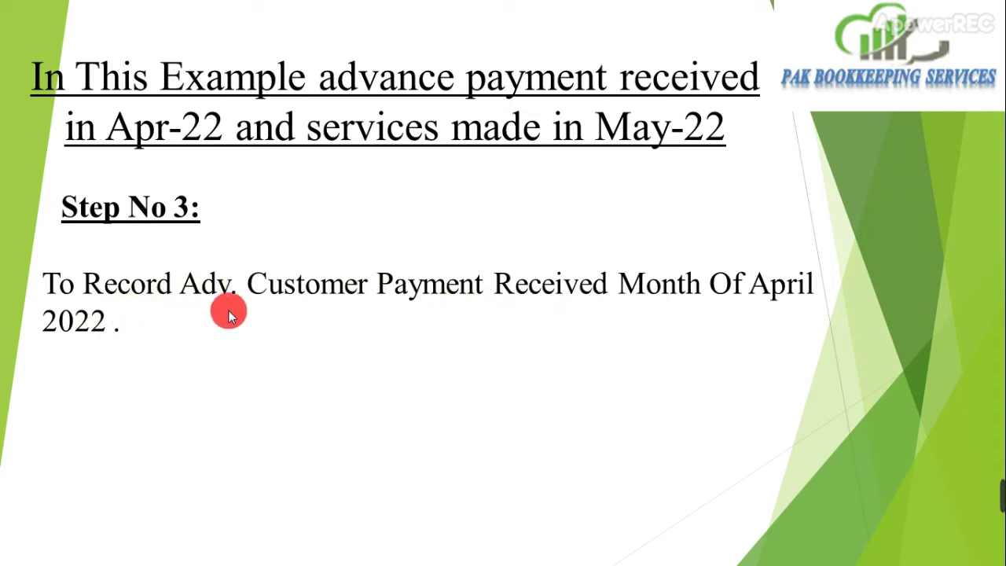
Switch from the slides to QuickBooks Online and start a new sales receipt
{"action": "key", "text": "alt+Tab"}
{"action": "key", "text": "alt+Tab"}
{"action": "key", "text": "alt+Tab"}
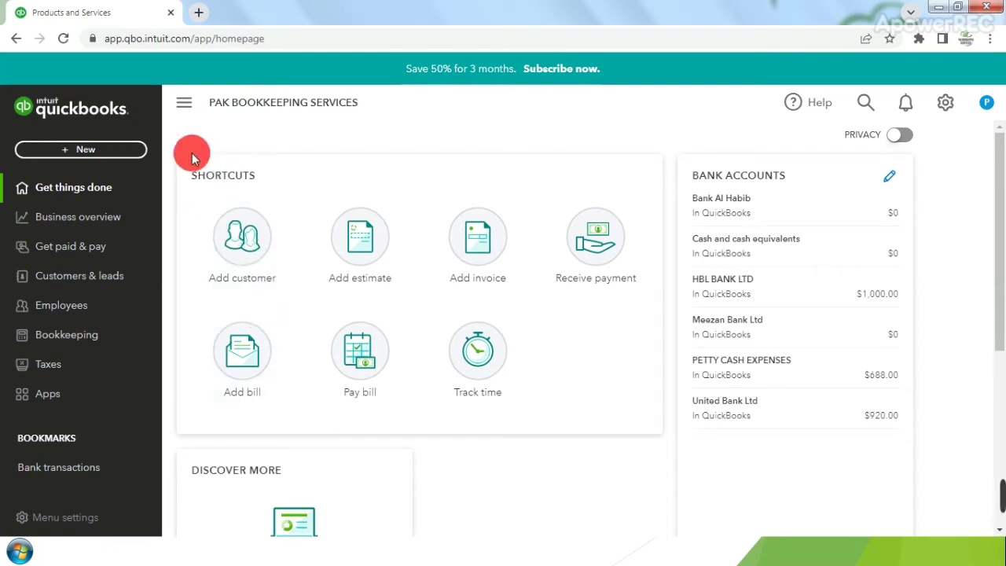
{"action": "left_click", "coordinate": [135, 153]}
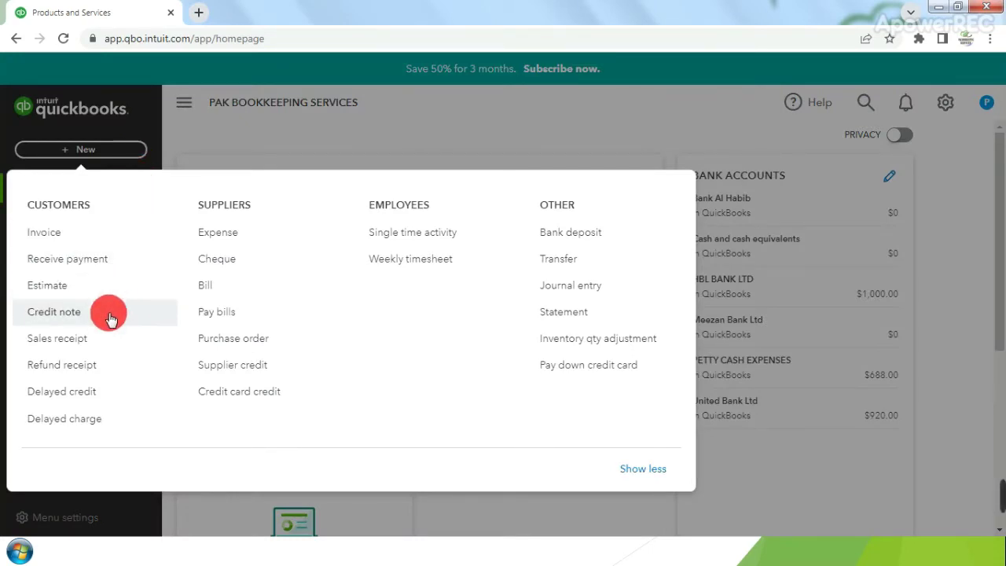
{"action": "left_click", "coordinate": [113, 343]}
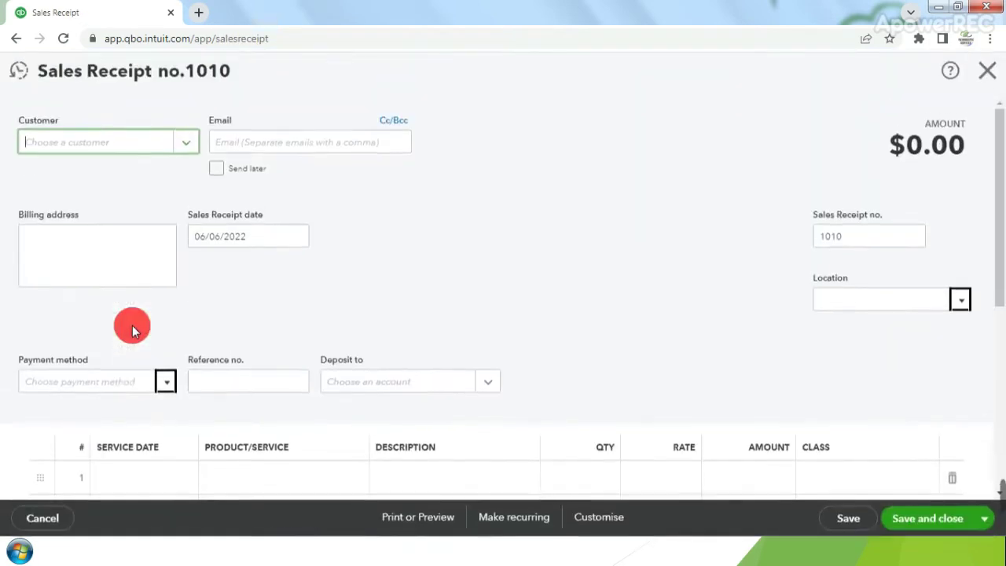
Set the sales receipt's customer to ABC CO. and its date to 04/13/2022
{"action": "left_click", "coordinate": [182, 143]}
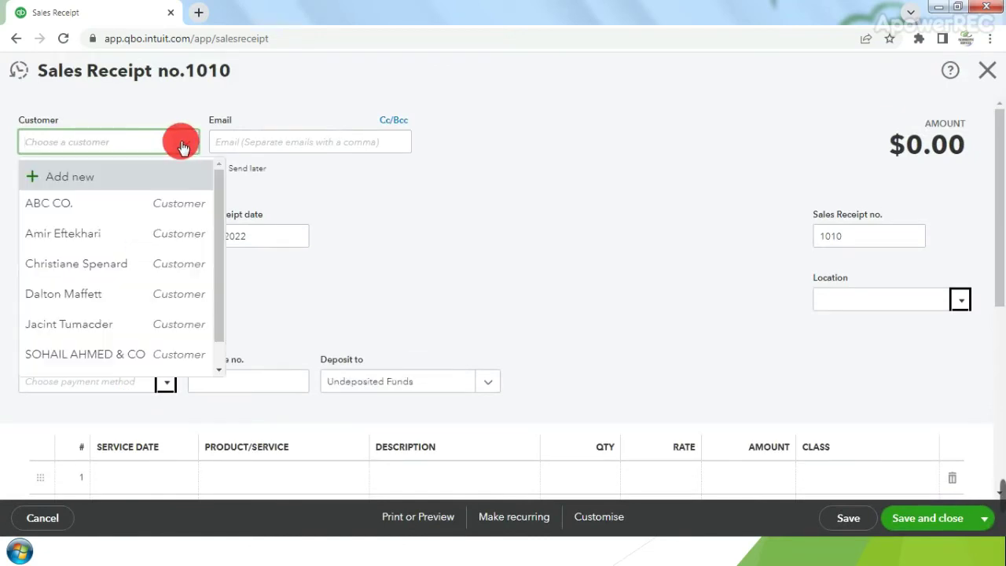
{"action": "left_click", "coordinate": [111, 207]}
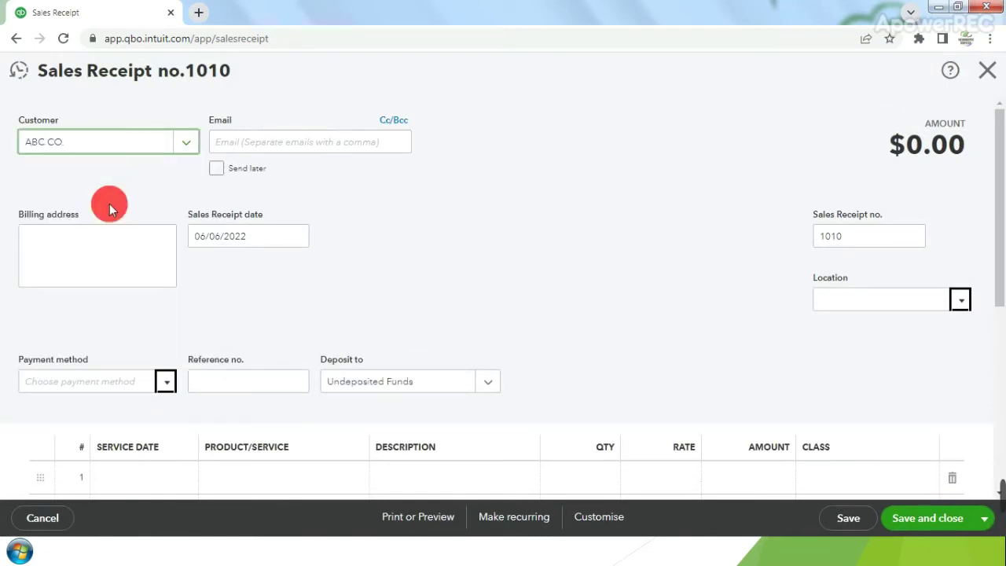
{"action": "left_click", "coordinate": [298, 236]}
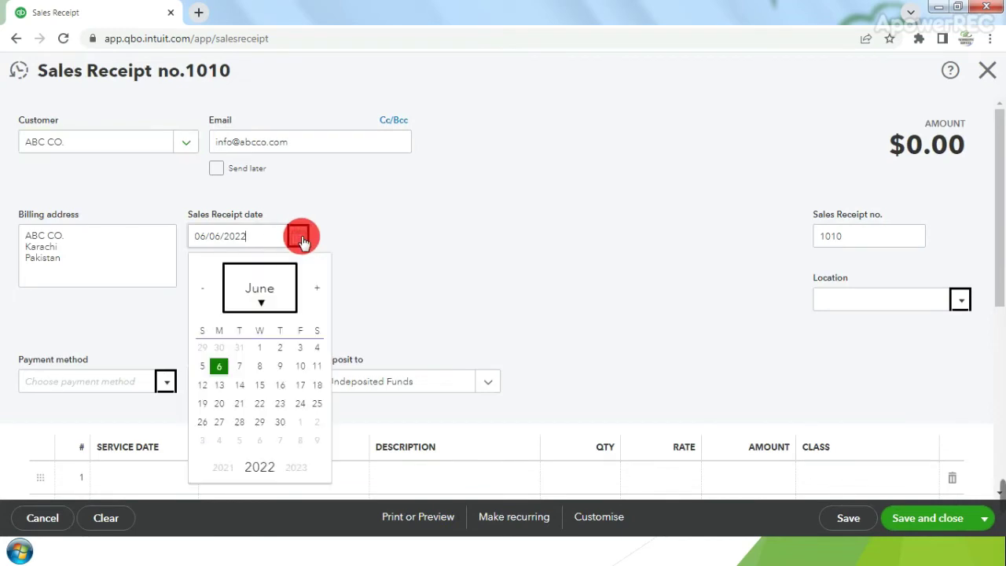
{"action": "left_click", "coordinate": [262, 303]}
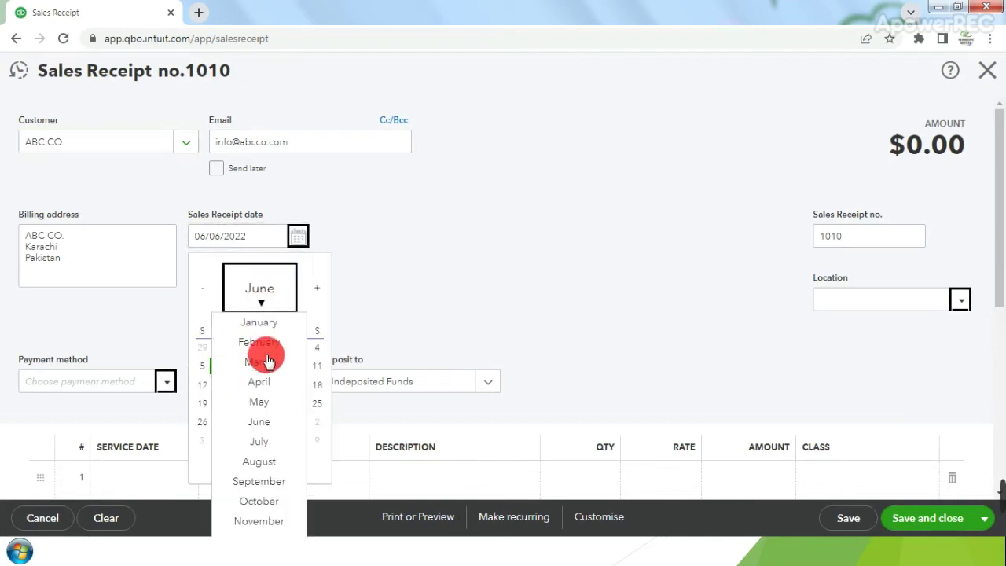
{"action": "left_click", "coordinate": [266, 381]}
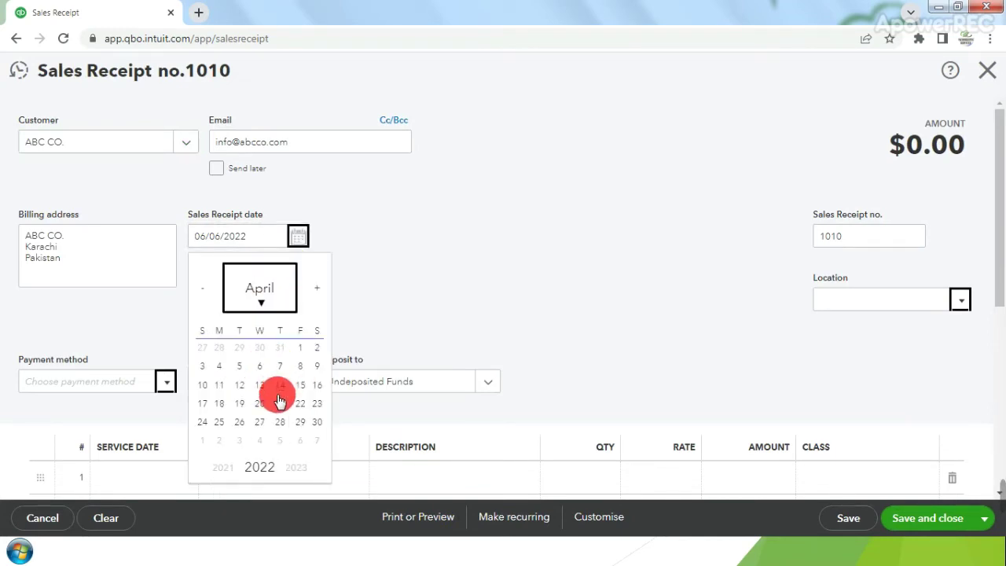
{"action": "left_click", "coordinate": [262, 384]}
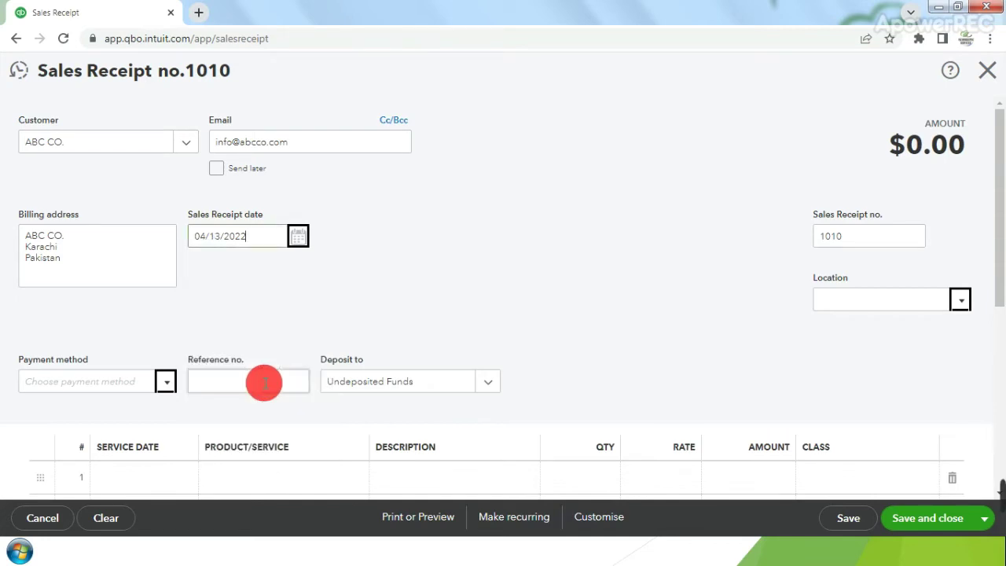
Set the payment method to Cheque, the reference number to 445678 and the deposit account to Meezan Bank Ltd
{"action": "left_click", "coordinate": [167, 383]}
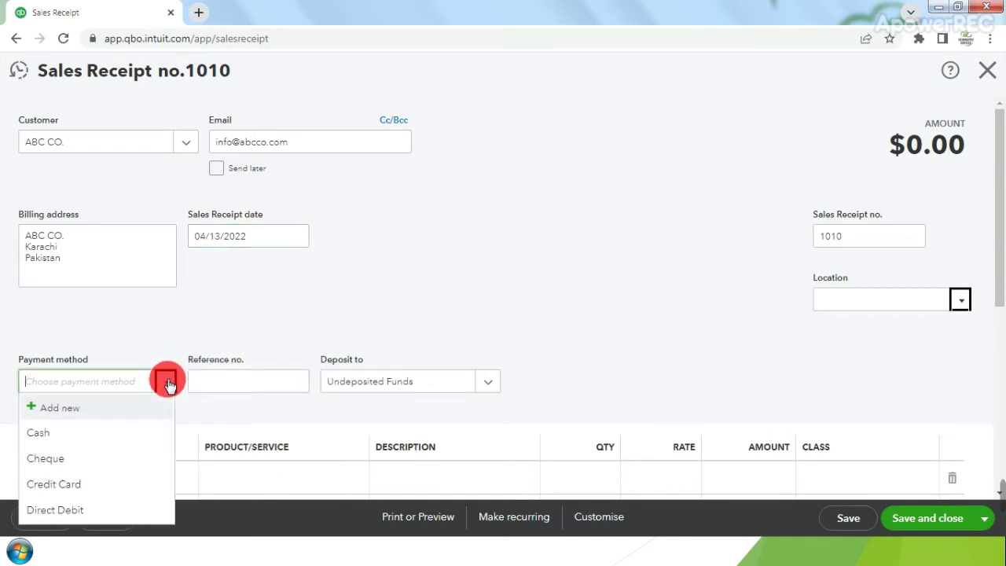
{"action": "left_click", "coordinate": [65, 458]}
{"action": "left_click", "coordinate": [213, 380]}
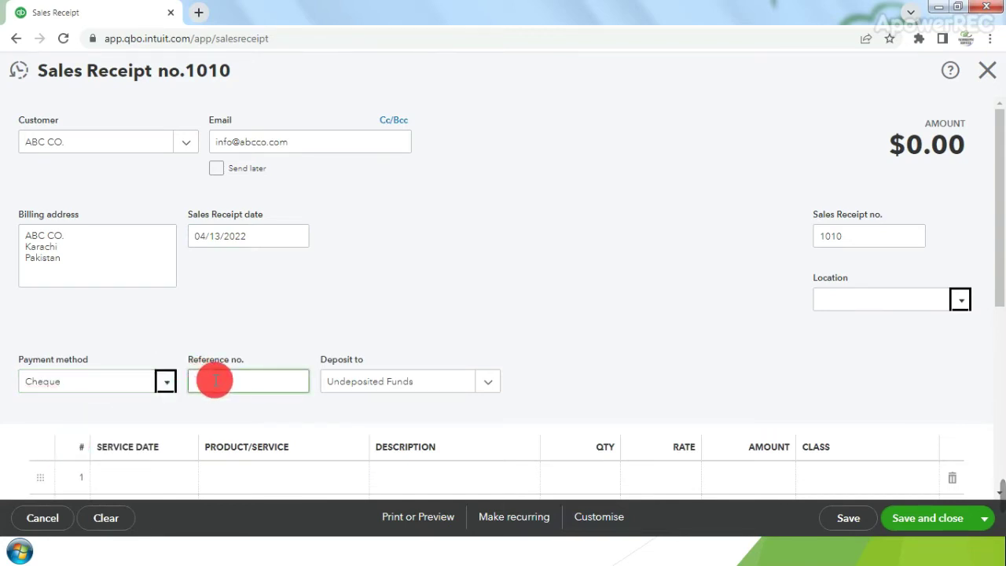
{"action": "type", "text": "445678"}
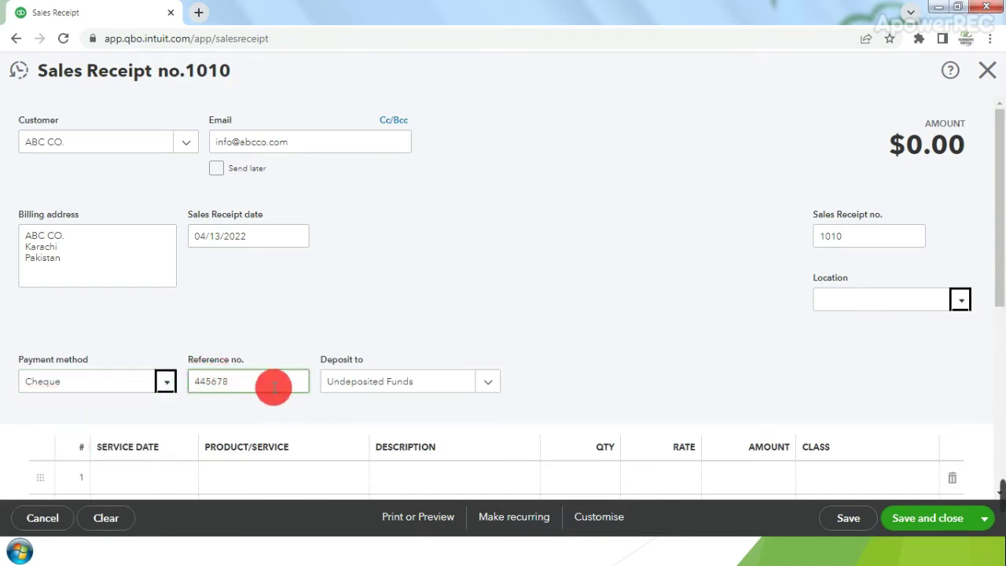
{"action": "left_click", "coordinate": [491, 385]}
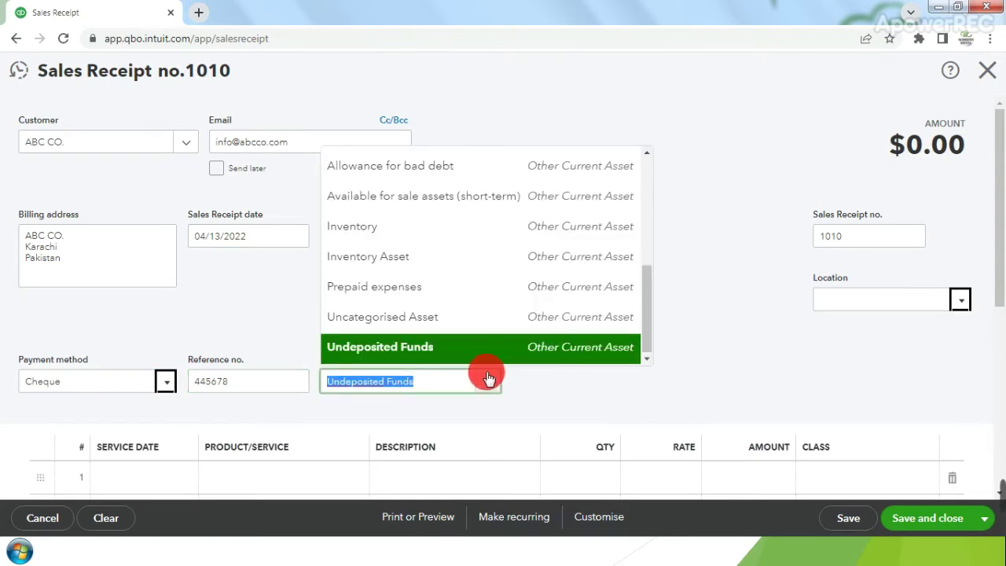
{"action": "scroll", "coordinate": [434, 238], "scroll_direction": "up", "scroll_amount": 5}
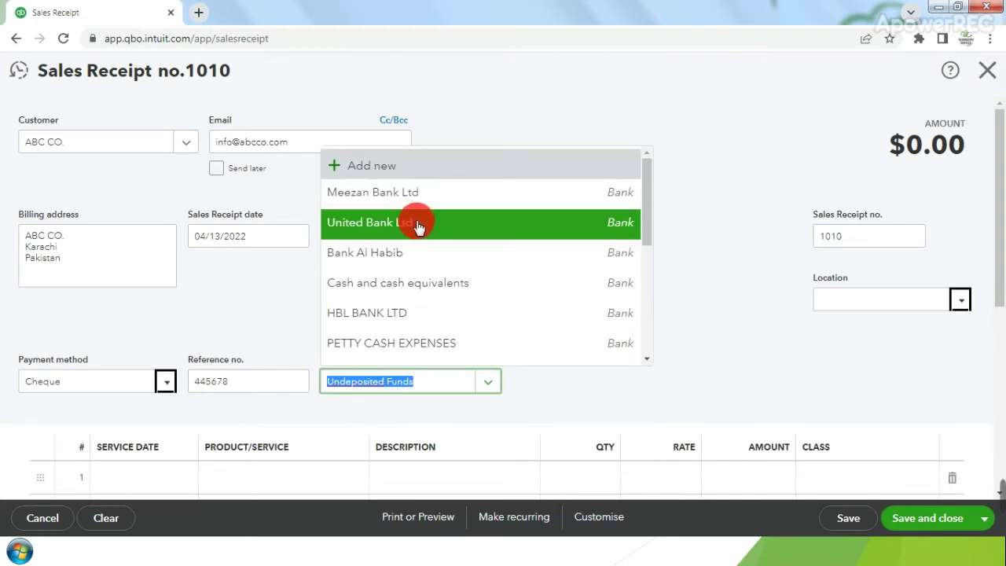
{"action": "left_click", "coordinate": [417, 207]}
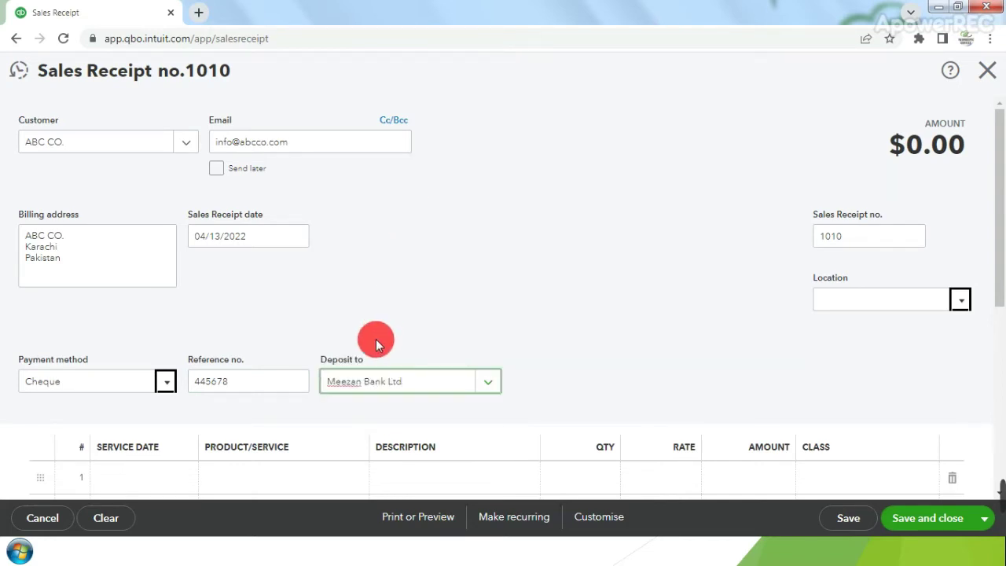
Add an Adv. Bookkeeping Services line described as Adv. Received From Customer at a rate of 275, then save and close the receipt
{"action": "scroll", "coordinate": [376, 339], "scroll_direction": "down", "scroll_amount": 3}
{"action": "left_click", "coordinate": [267, 263]}
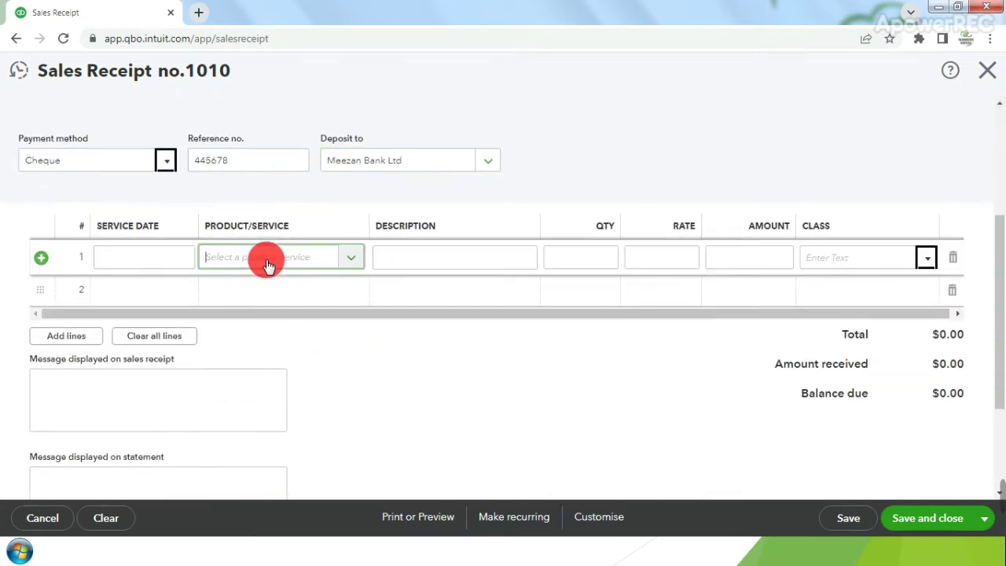
{"action": "left_click", "coordinate": [445, 254]}
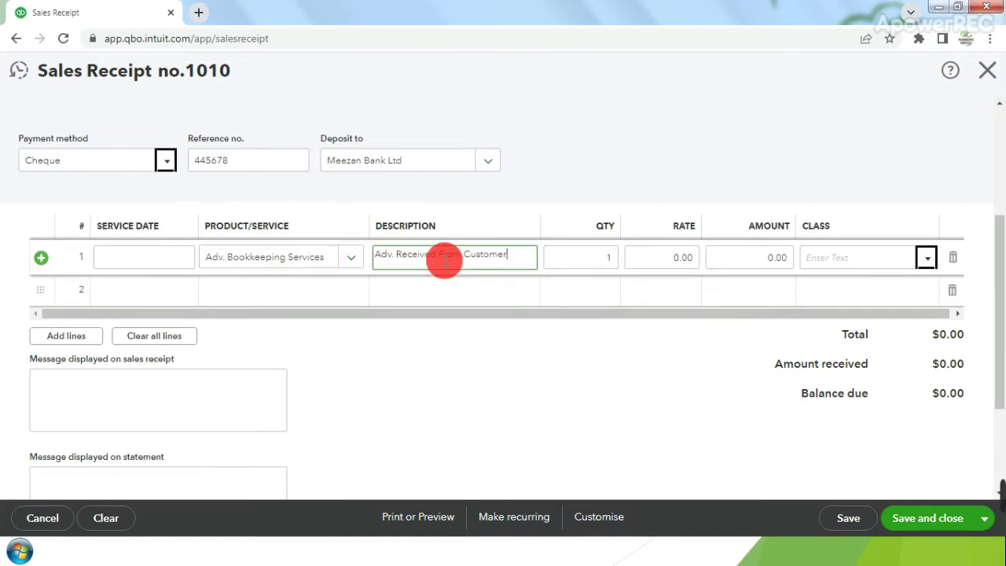
{"action": "left_click", "coordinate": [684, 258]}
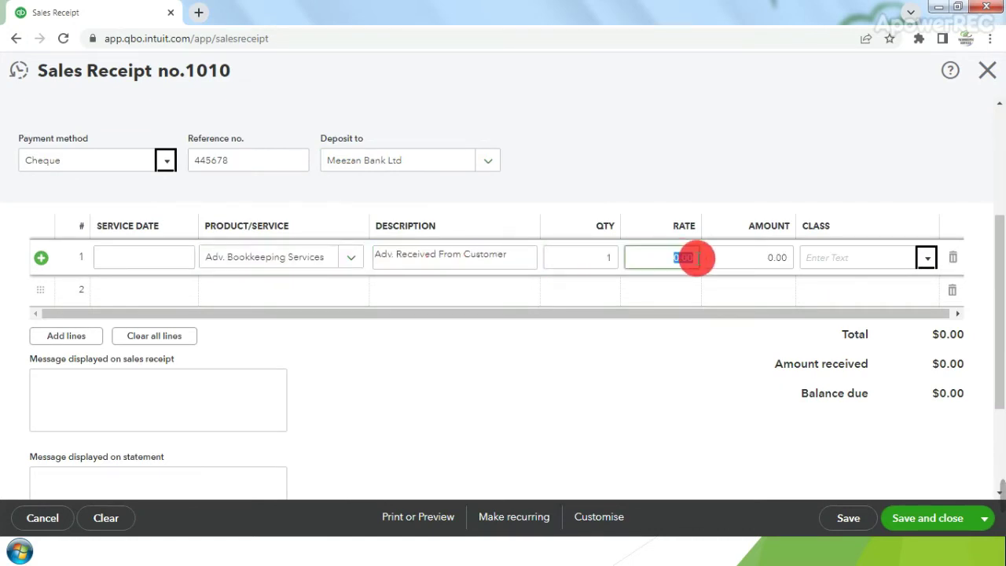
{"action": "type", "text": "275"}
{"action": "left_click", "coordinate": [761, 258]}
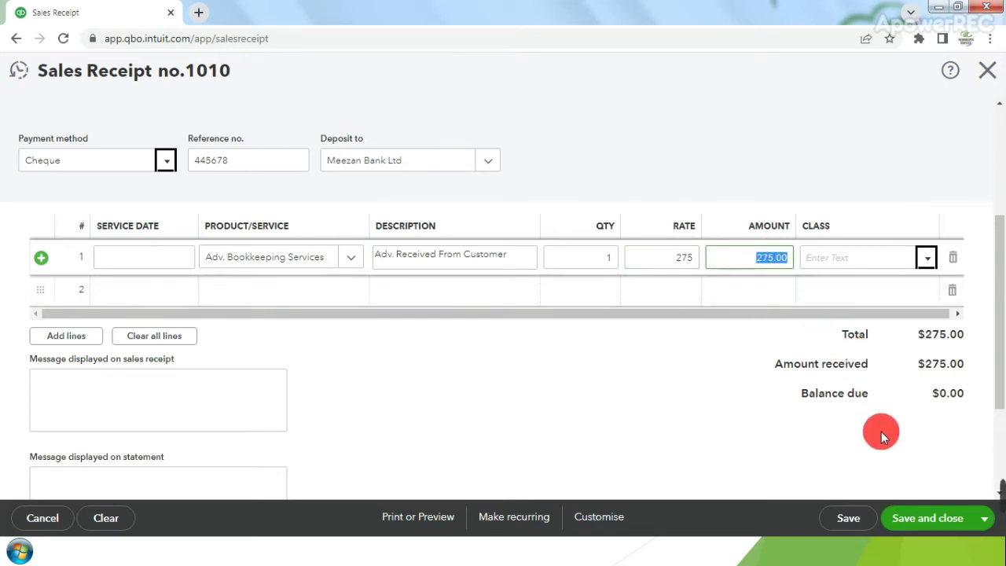
{"action": "left_click", "coordinate": [927, 529]}
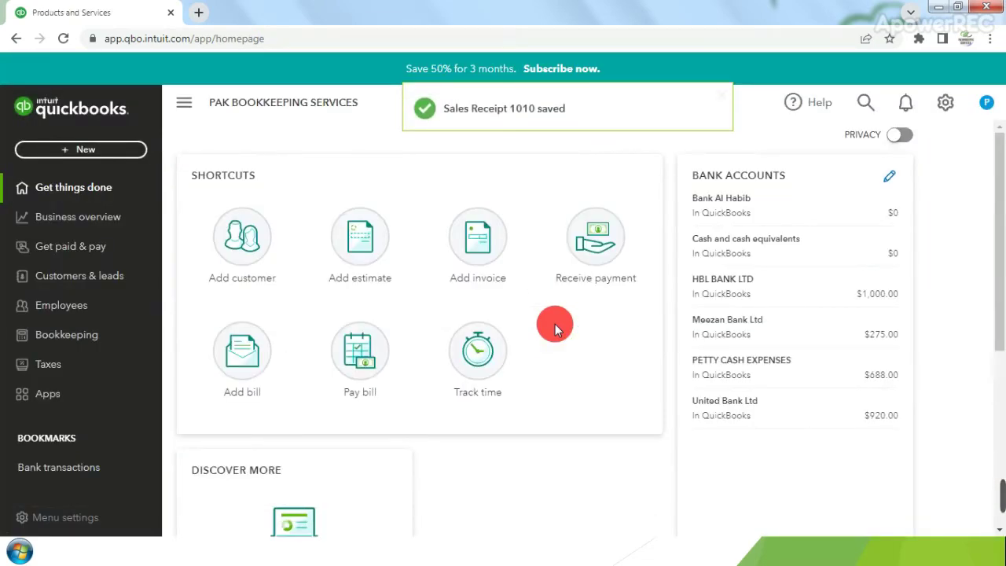
Go to the reports list, search for the Balance Sheet Detail report and open it
{"action": "left_click", "coordinate": [85, 226]}
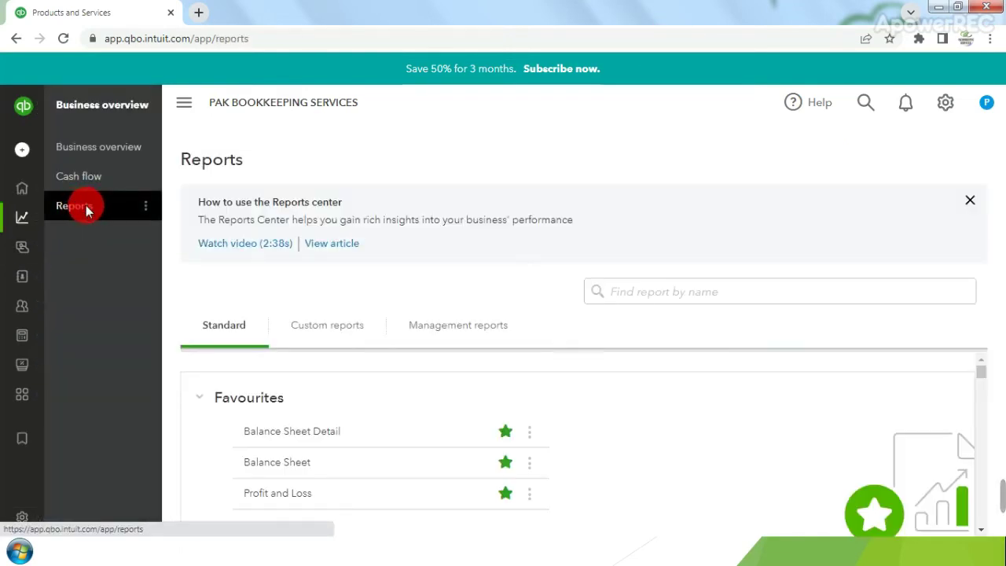
{"action": "left_click", "coordinate": [708, 291]}
{"action": "type", "text": "balance sheet d"}
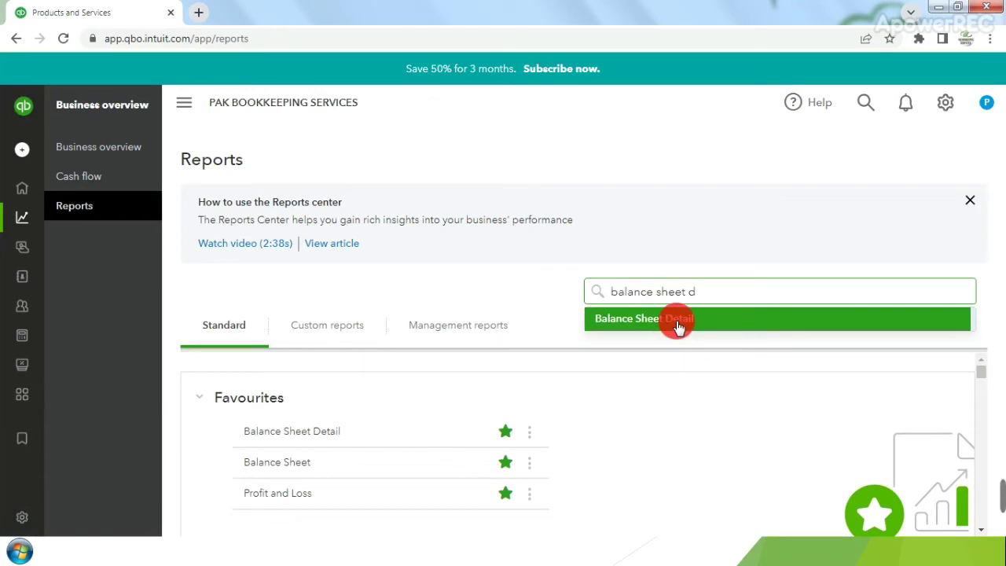
{"action": "left_click", "coordinate": [679, 328]}
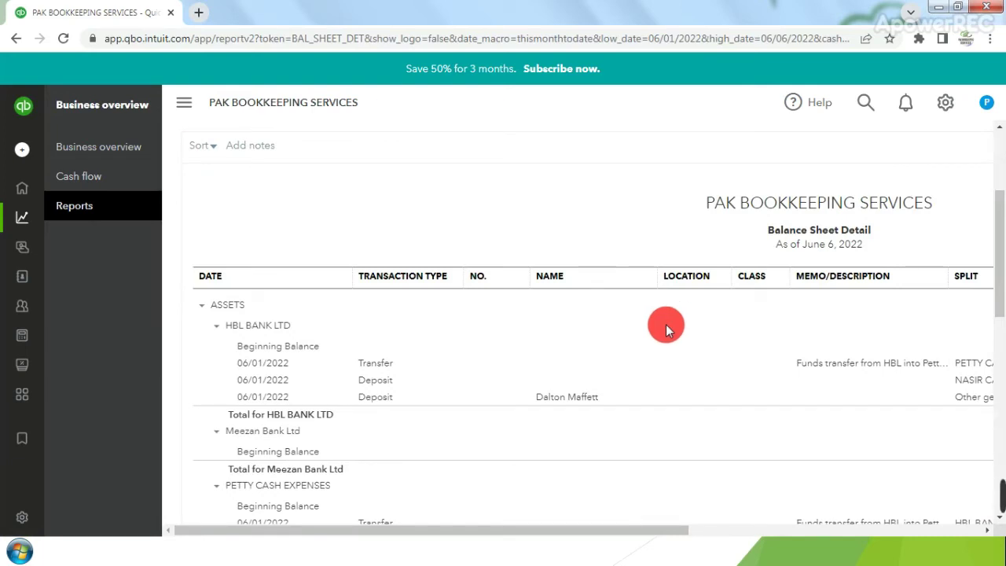
Set the Balance Sheet Detail report period to 04/01/2022 through 04/30/2022 and run the report
{"action": "scroll", "coordinate": [613, 302], "scroll_direction": "up", "scroll_amount": 3}
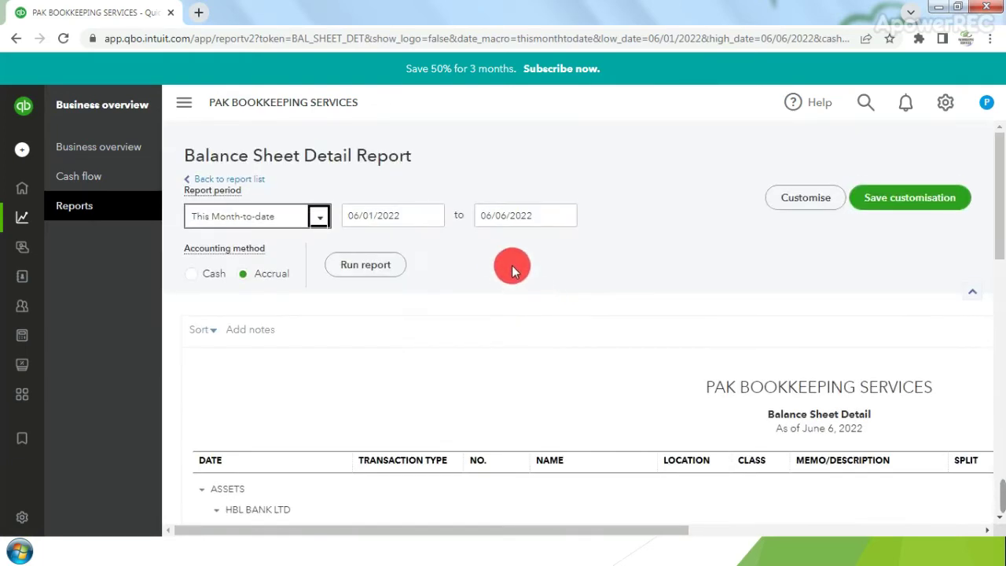
{"action": "left_click", "coordinate": [435, 219]}
{"action": "left_click", "coordinate": [414, 279]}
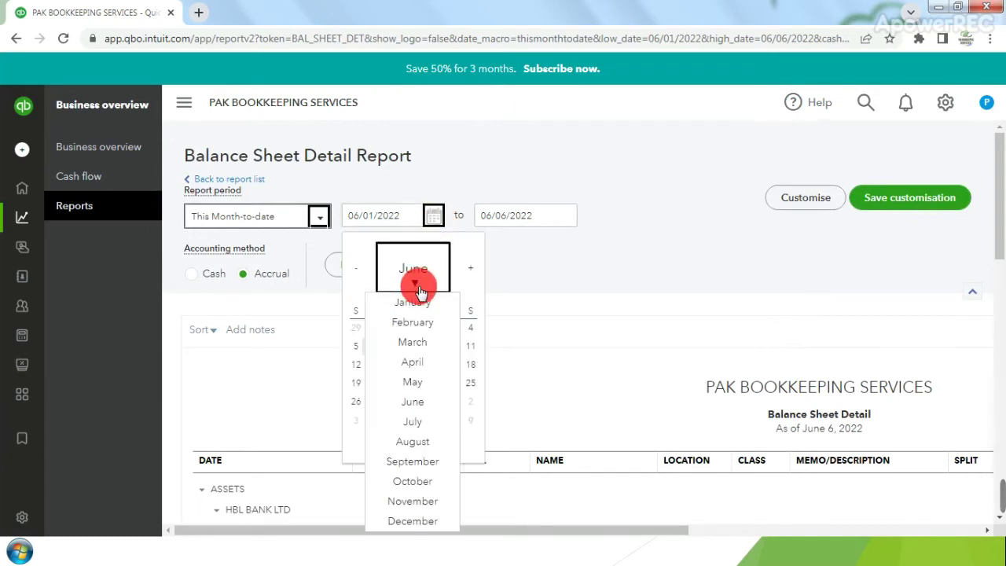
{"action": "left_click", "coordinate": [417, 363]}
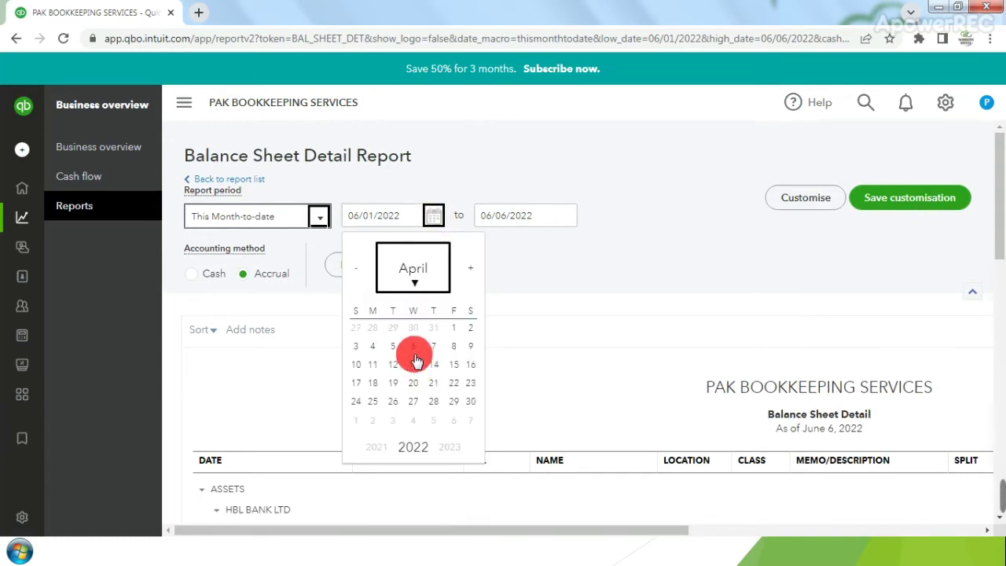
{"action": "left_click", "coordinate": [455, 330]}
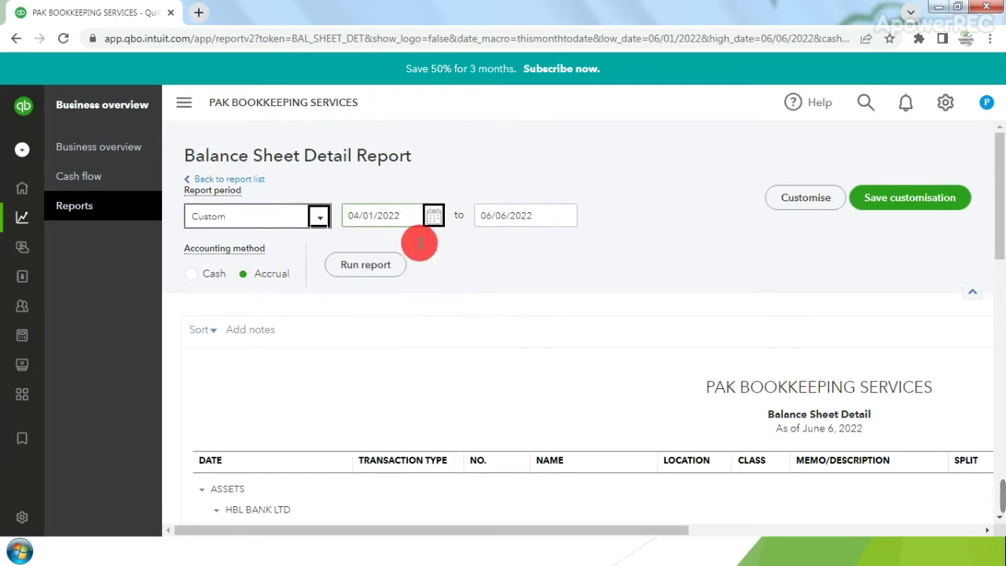
{"action": "left_click", "coordinate": [566, 216]}
{"action": "left_click", "coordinate": [550, 284]}
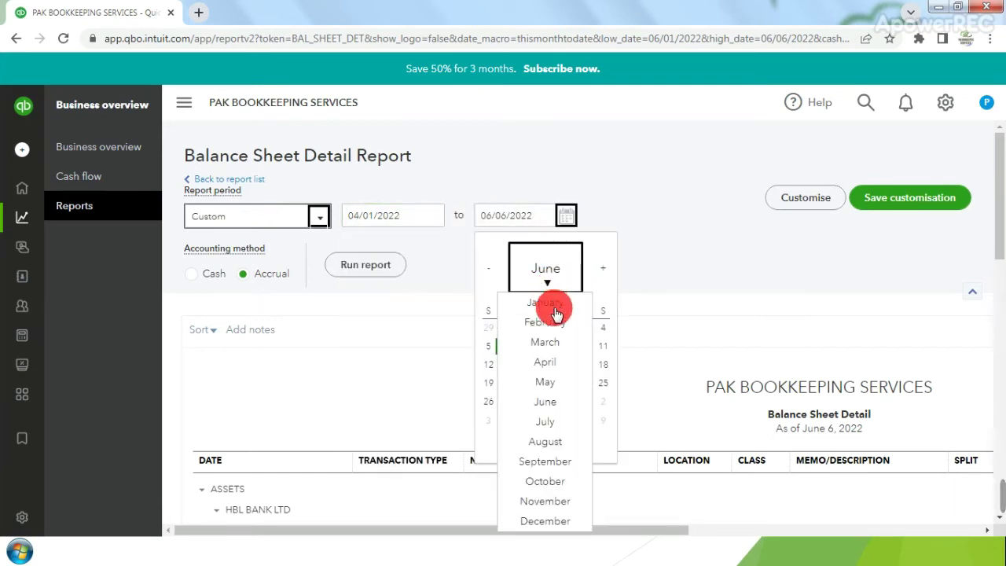
{"action": "left_click", "coordinate": [551, 366]}
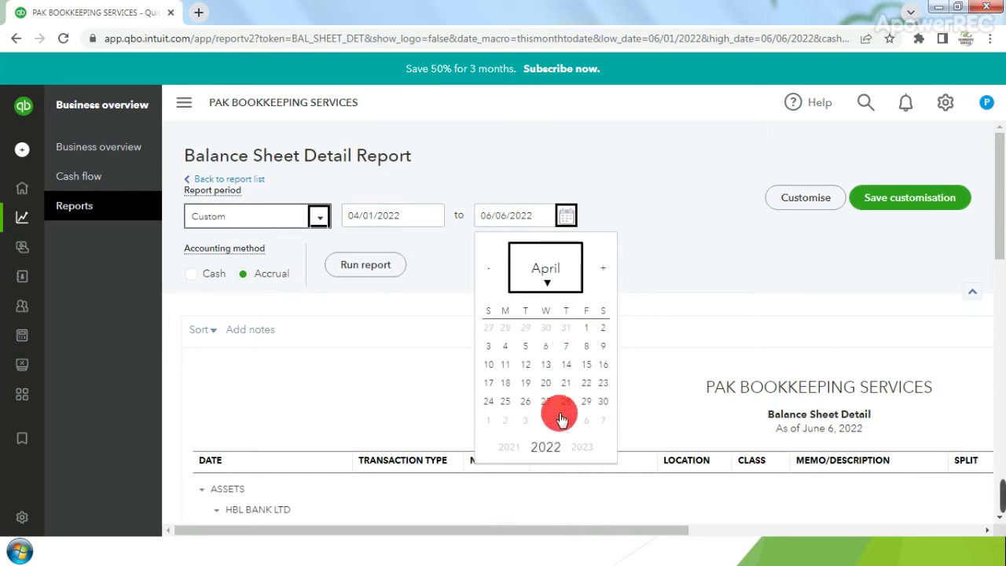
{"action": "left_click", "coordinate": [607, 405]}
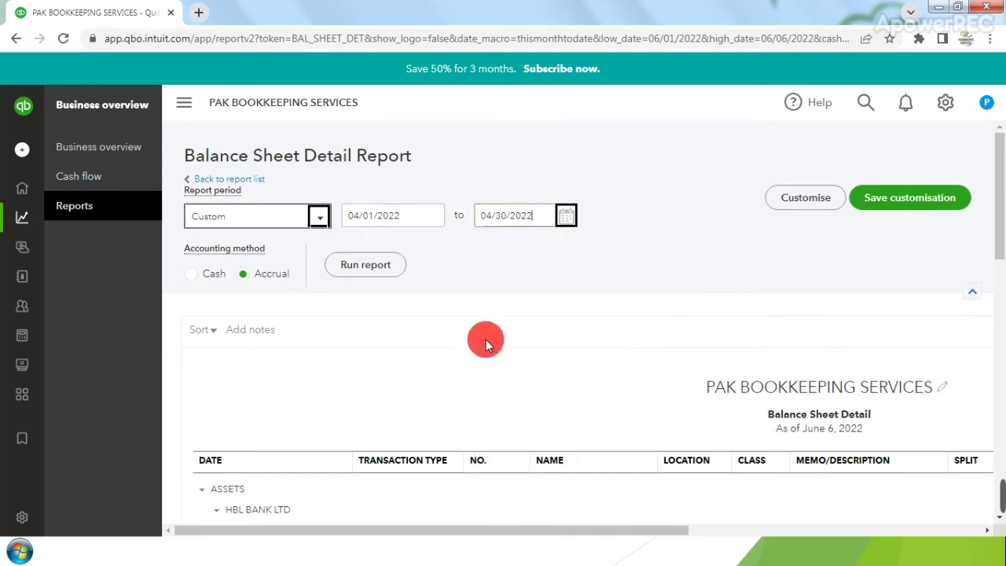
{"action": "left_click", "coordinate": [382, 266]}
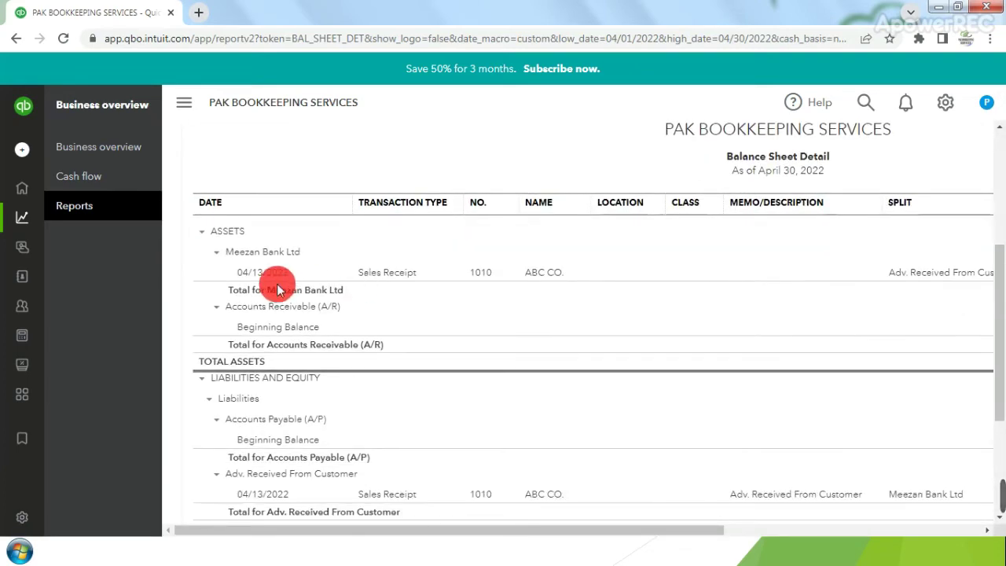
Examine the sales receipt entries under Meezan Bank Ltd and Adv. Received From Customer, including their debit, credit and balance columns
{"action": "scroll", "coordinate": [265, 348], "scroll_direction": "up", "scroll_amount": 1}
{"action": "scroll", "coordinate": [265, 349], "scroll_direction": "down", "scroll_amount": 1}
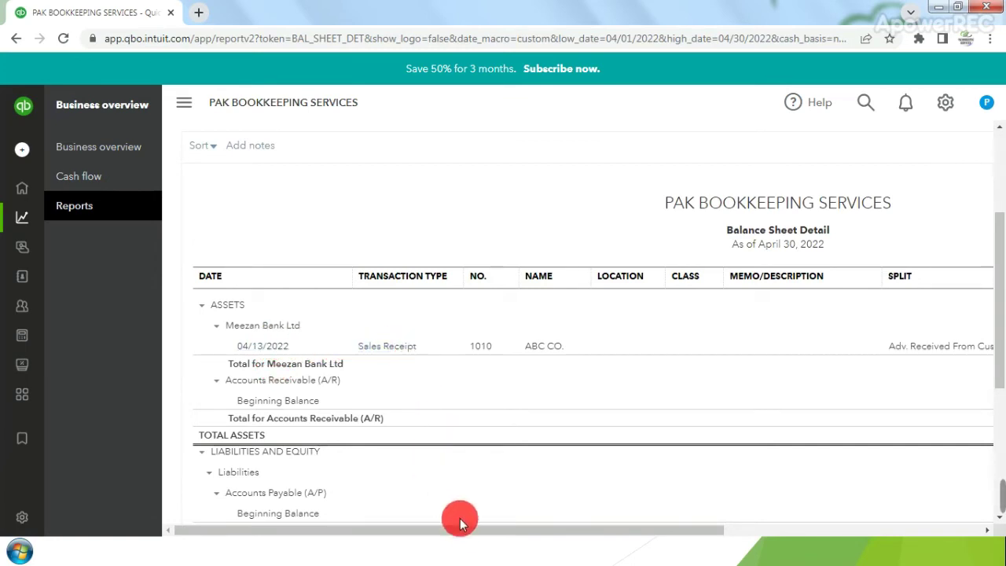
{"action": "left_click_drag", "start_coordinate": [463, 530], "coordinate": [754, 460]}
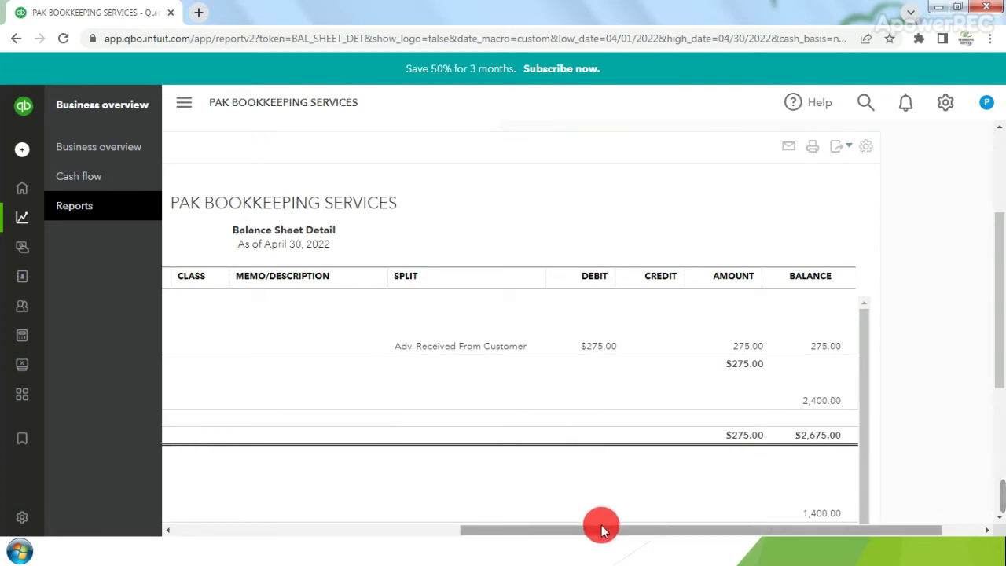
{"action": "left_click_drag", "start_coordinate": [600, 526], "coordinate": [424, 268]}
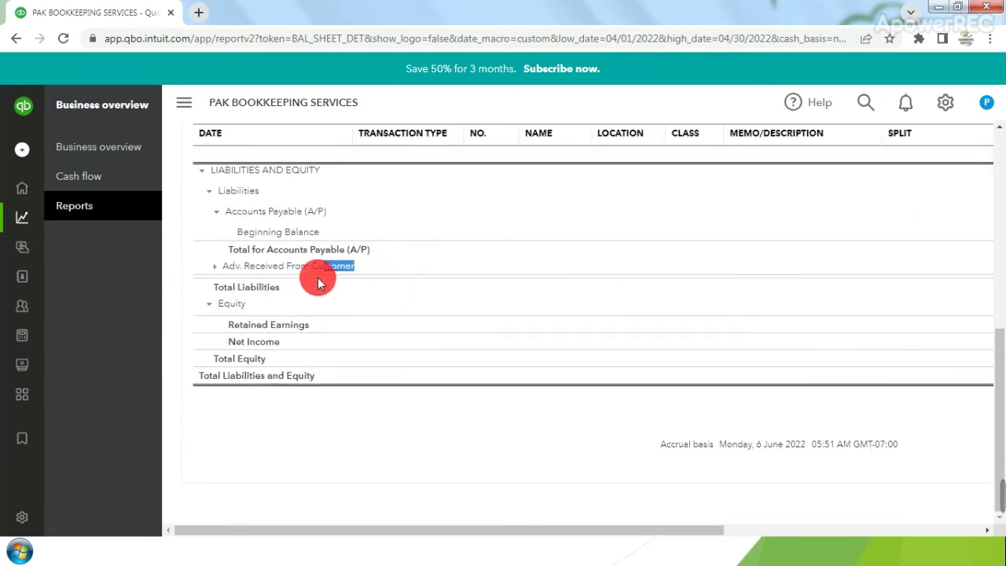
{"action": "left_click", "coordinate": [312, 264]}
{"action": "left_click", "coordinate": [313, 266]}
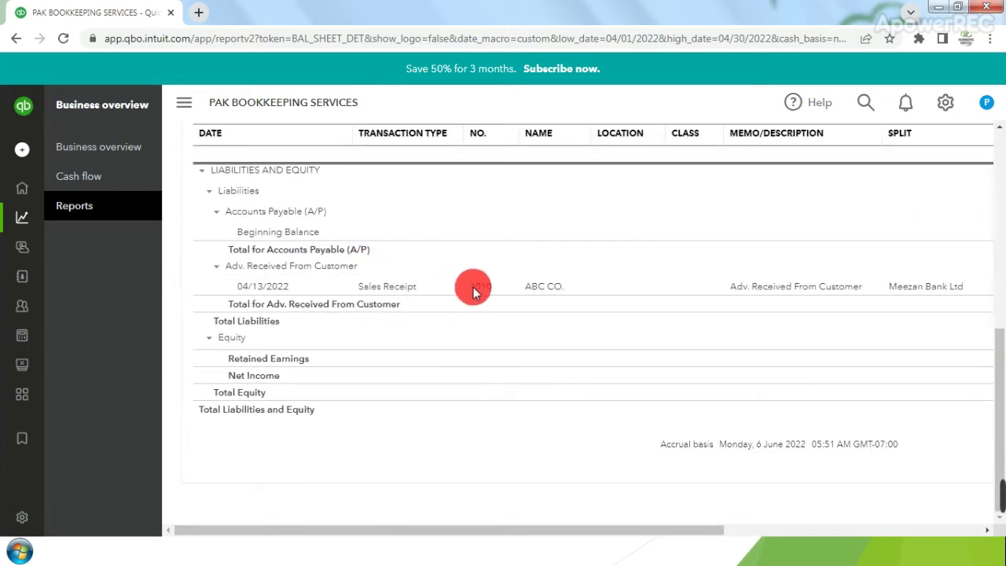
{"action": "left_click_drag", "start_coordinate": [494, 531], "coordinate": [718, 521]}
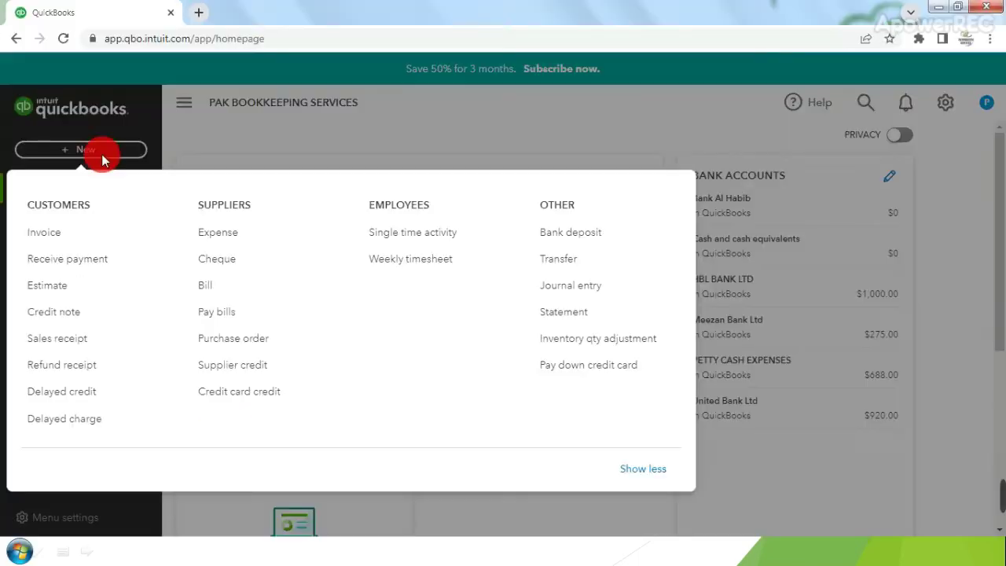
Create a new invoice for customer ABC CO. with the invoice date 05/18/2022
{"action": "left_click", "coordinate": [69, 238]}
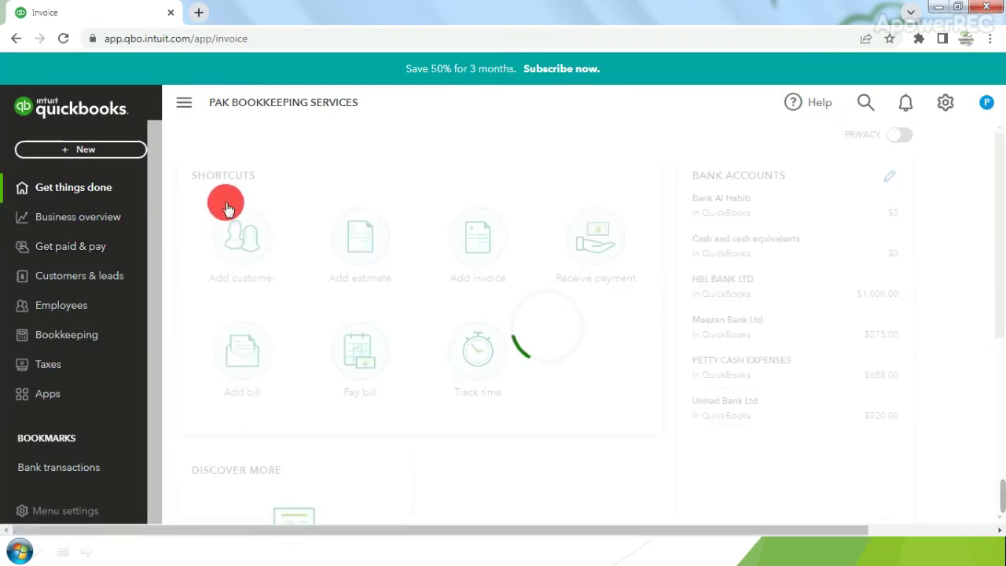
{"action": "left_click", "coordinate": [189, 148]}
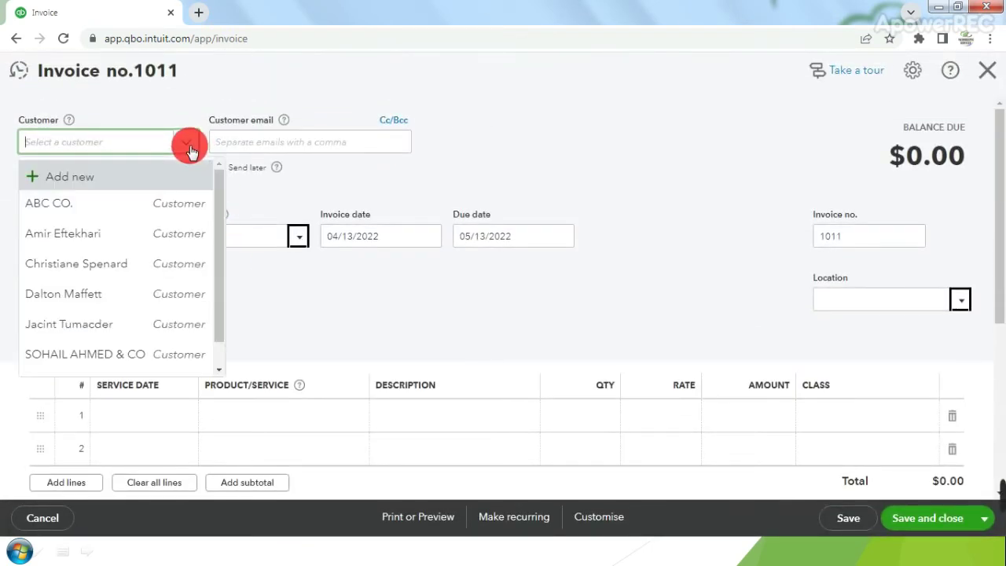
{"action": "left_click", "coordinate": [115, 209]}
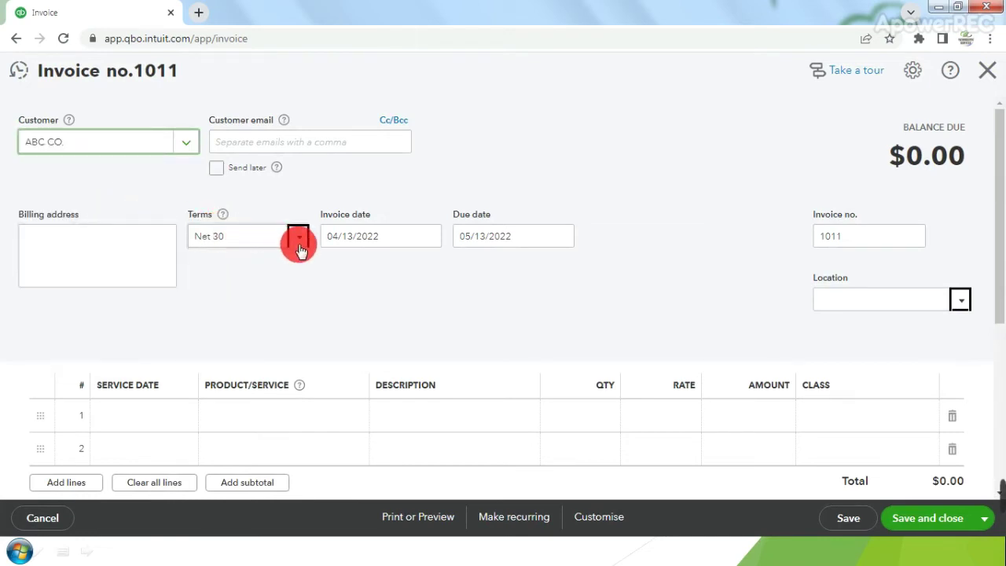
{"action": "left_click", "coordinate": [432, 238]}
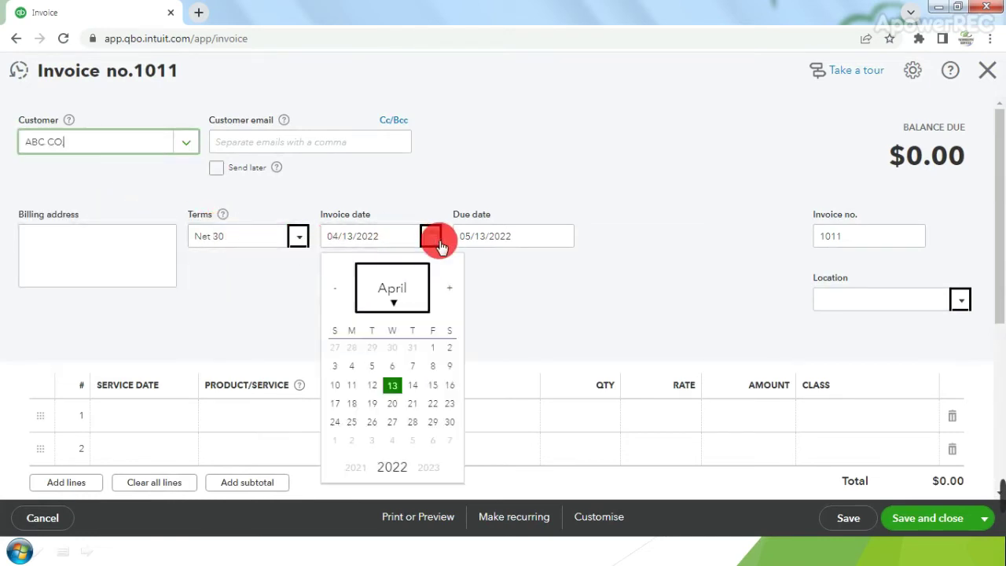
{"action": "left_click", "coordinate": [392, 307]}
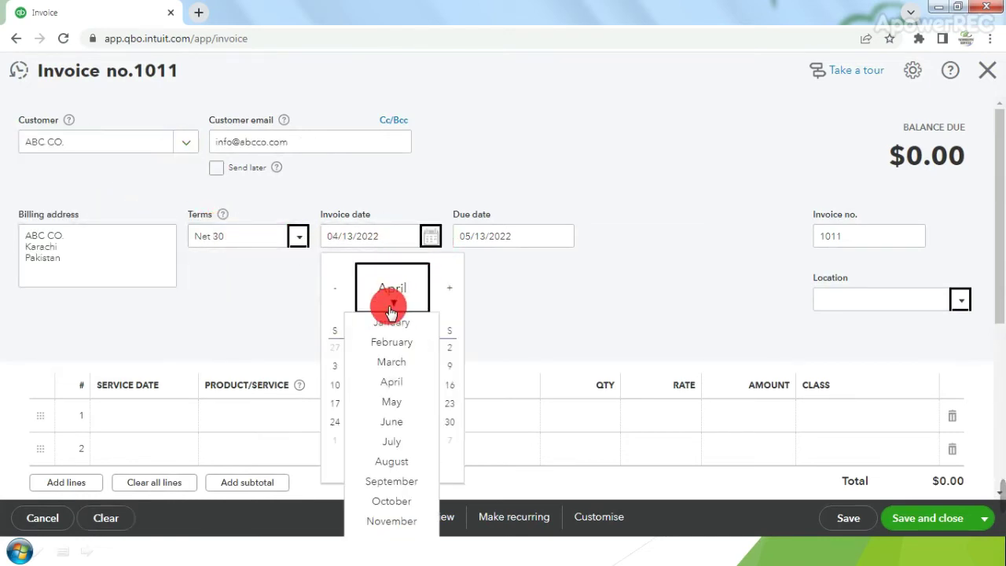
{"action": "left_click", "coordinate": [392, 403]}
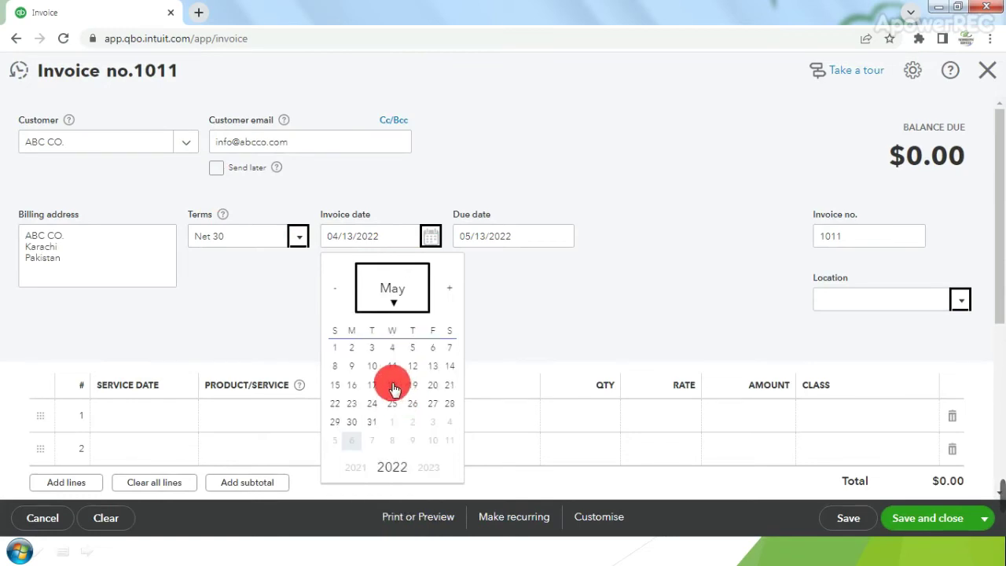
{"action": "left_click", "coordinate": [392, 386]}
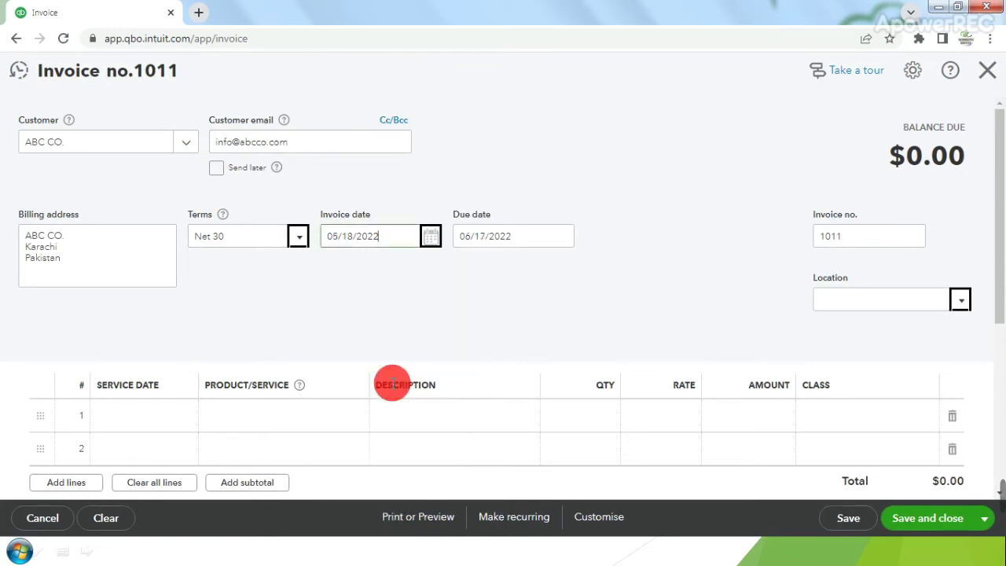
Add the Bookkeeping Services item to the first line of the invoice
{"action": "left_click", "coordinate": [279, 415]}
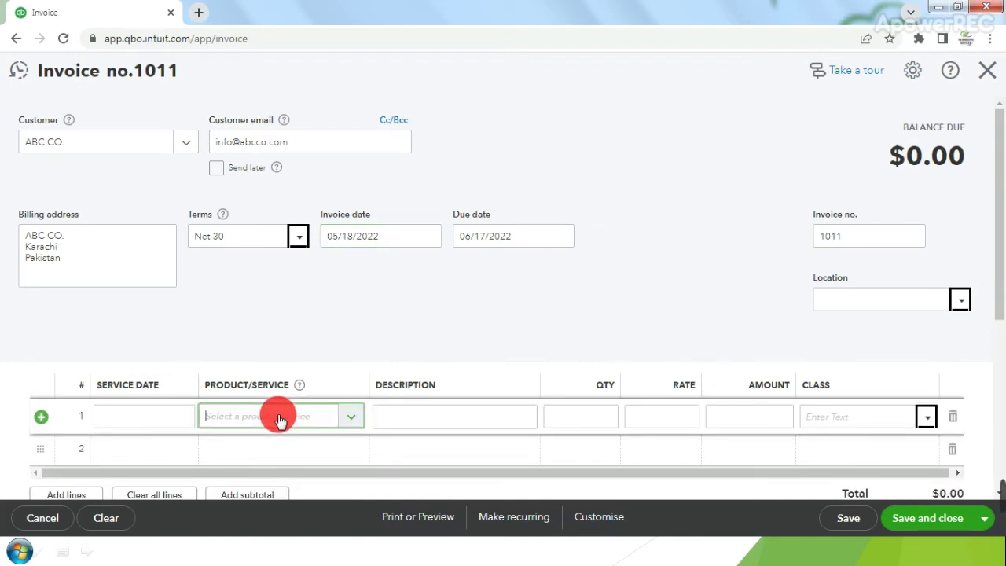
{"action": "type", "text": "bookkeeping"}
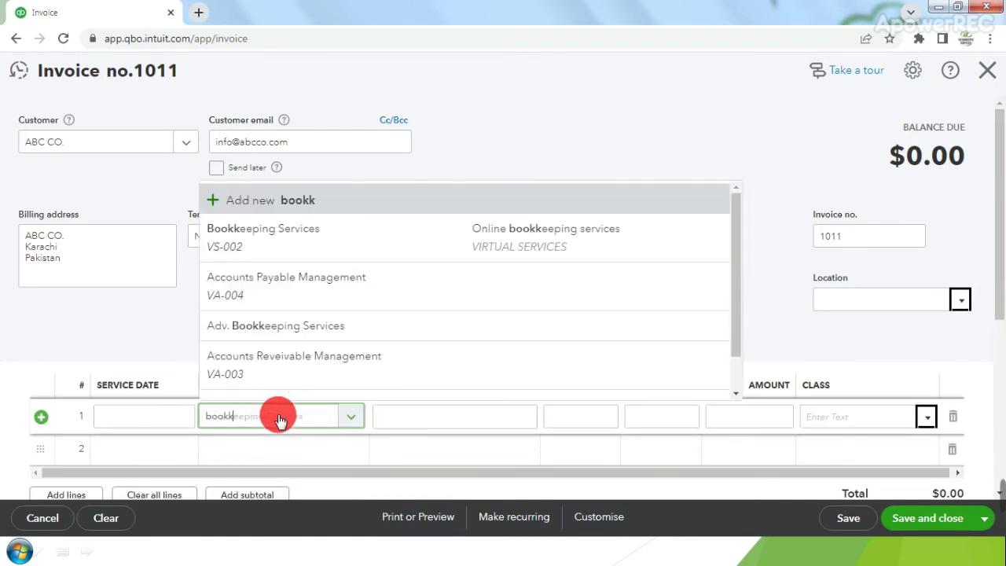
{"action": "key", "text": "Down"}
{"action": "key", "text": "Down"}
{"action": "key", "text": "Return"}
Add the Adv. Bookkeeping Services item to the second line of the invoice
{"action": "left_click", "coordinate": [312, 448]}
{"action": "type", "text": "S"}
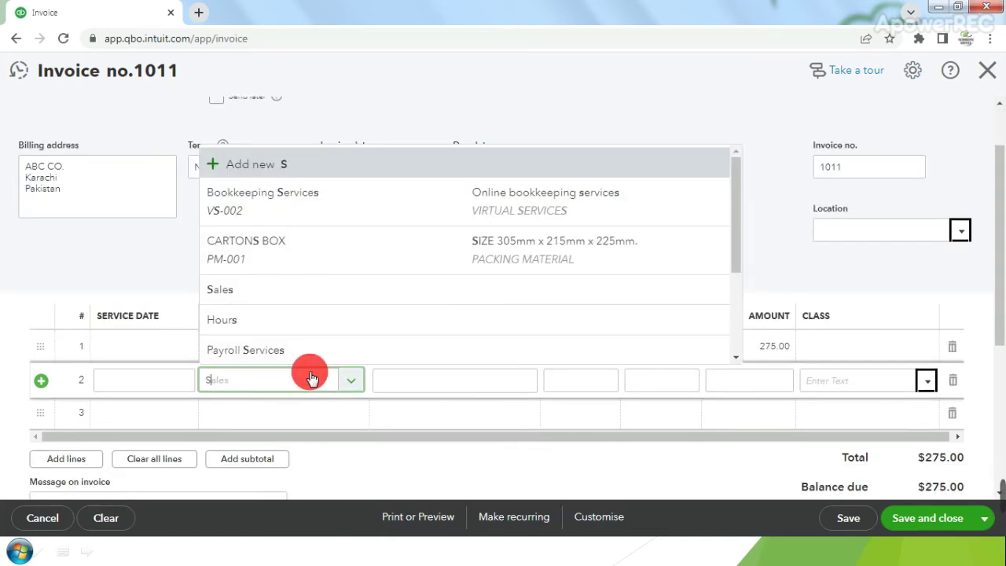
{"action": "type", "text": "AD"}
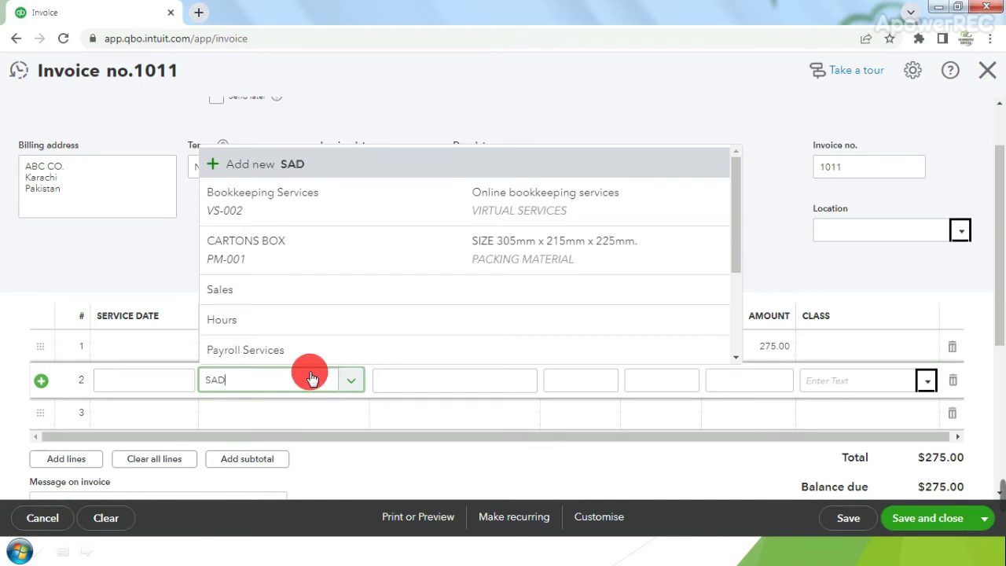
{"action": "key", "text": "BackSpace"}
{"action": "type", "text": "ADV"}
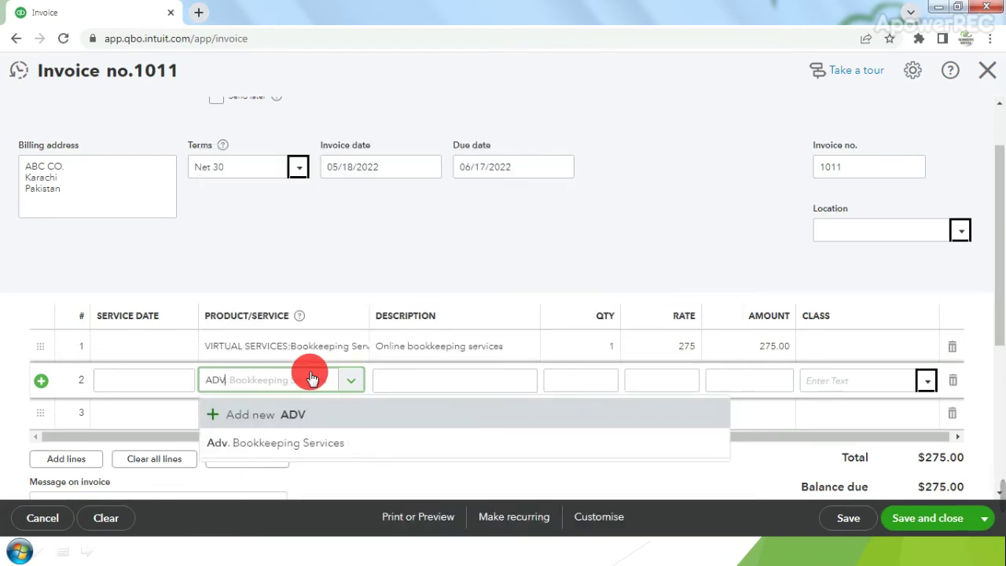
{"action": "key", "text": "Delete"}
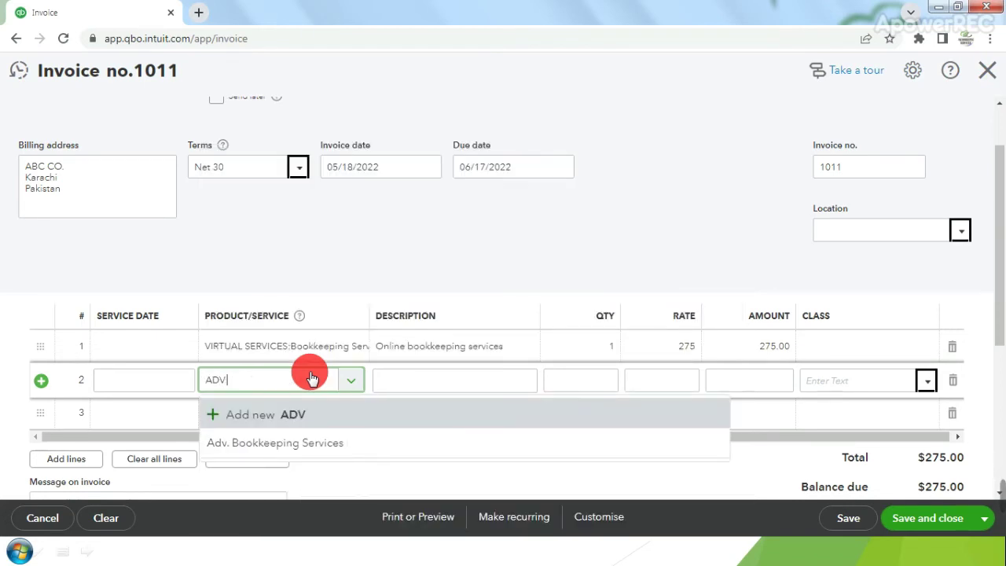
{"action": "left_click", "coordinate": [309, 442]}
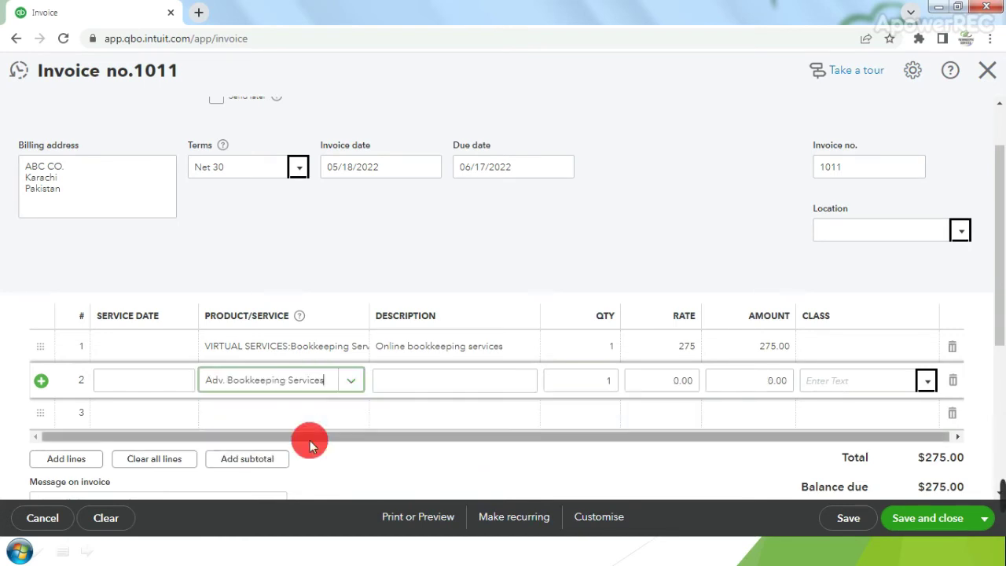
Set the Adv. Bookkeeping Services line's amount to -275, then save and close the invoice
{"action": "left_click", "coordinate": [421, 381]}
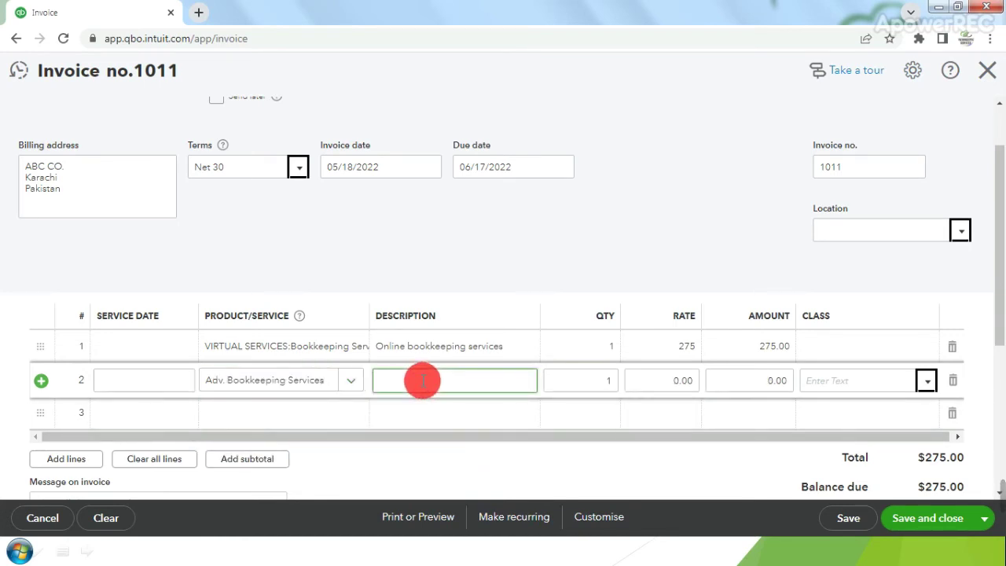
{"action": "left_click", "coordinate": [739, 380]}
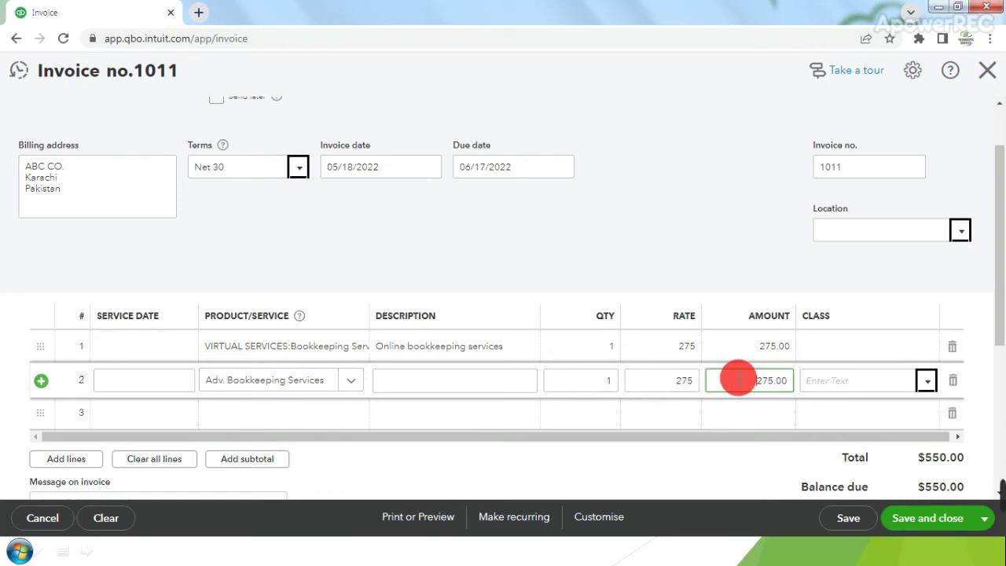
{"action": "type", "text": "-"}
{"action": "left_click", "coordinate": [802, 380]}
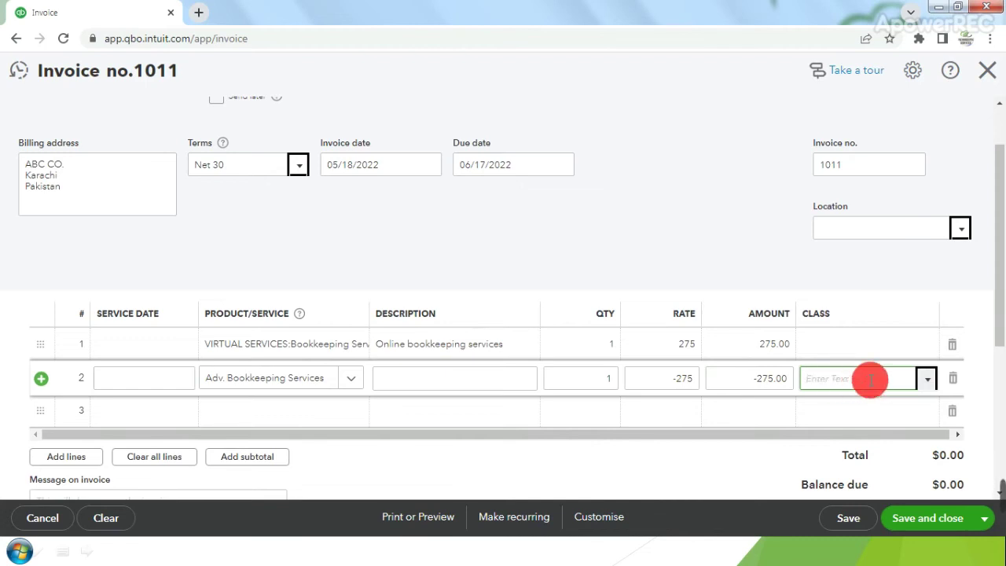
{"action": "left_click", "coordinate": [933, 526]}
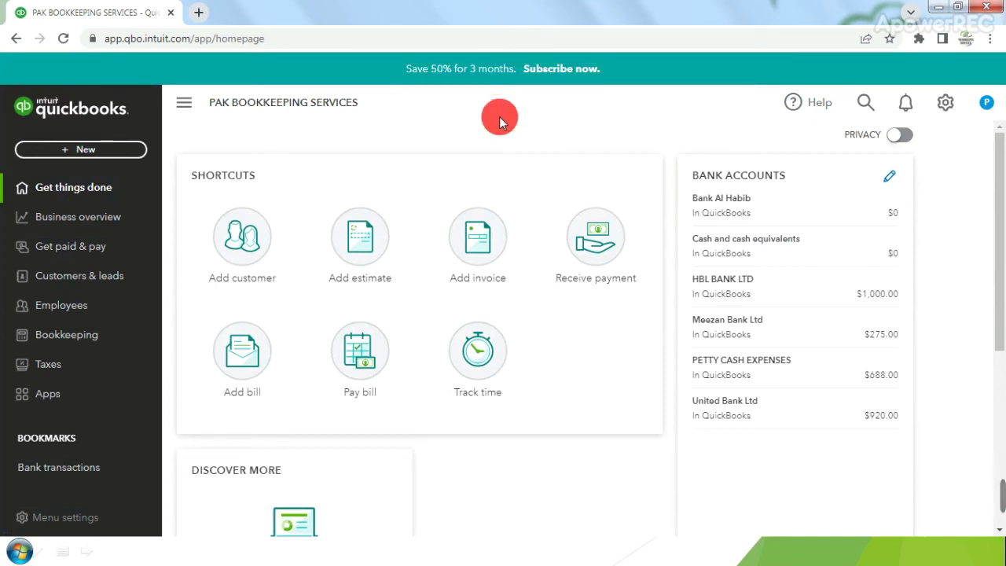
Find the Profit and Loss Detail report in the reports list and open it
{"action": "left_click", "coordinate": [673, 292]}
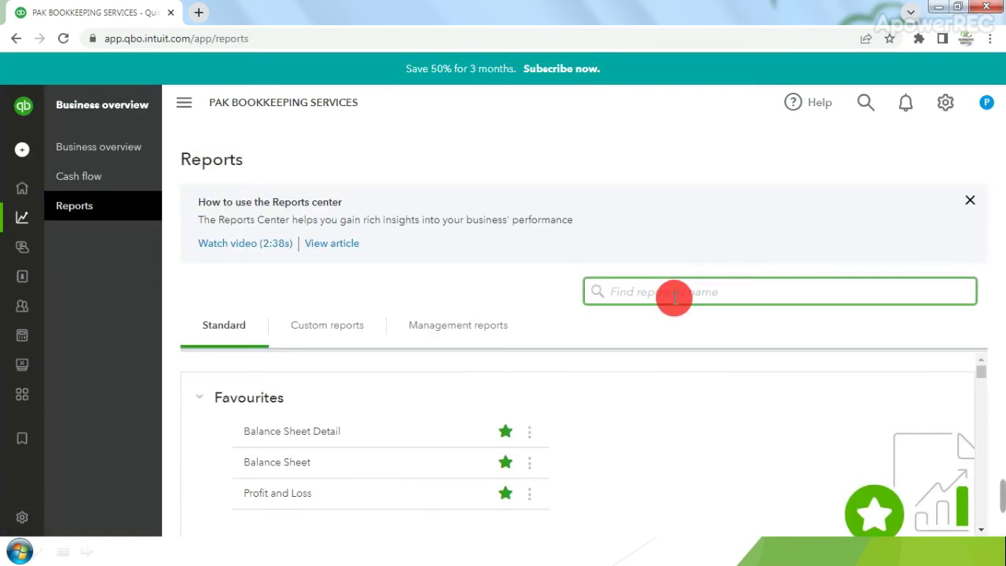
{"action": "type", "text": "P"}
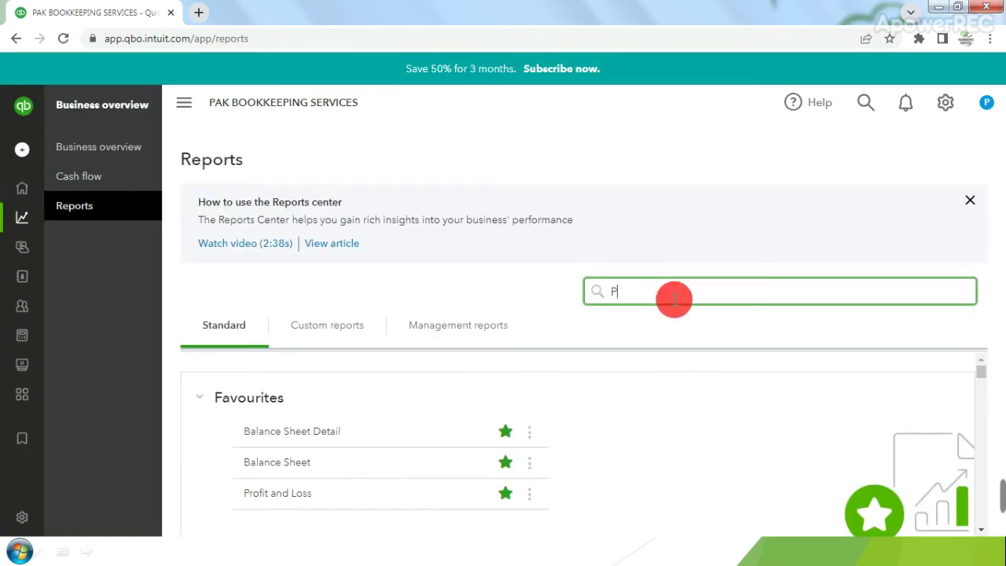
{"action": "type", "text": "ROFIT AND"}
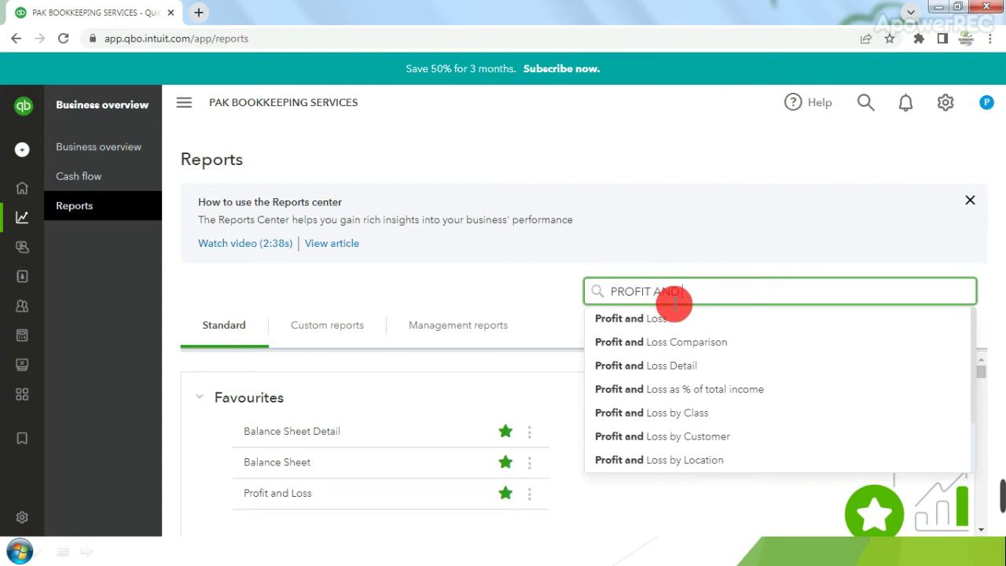
{"action": "type", "text": " L"}
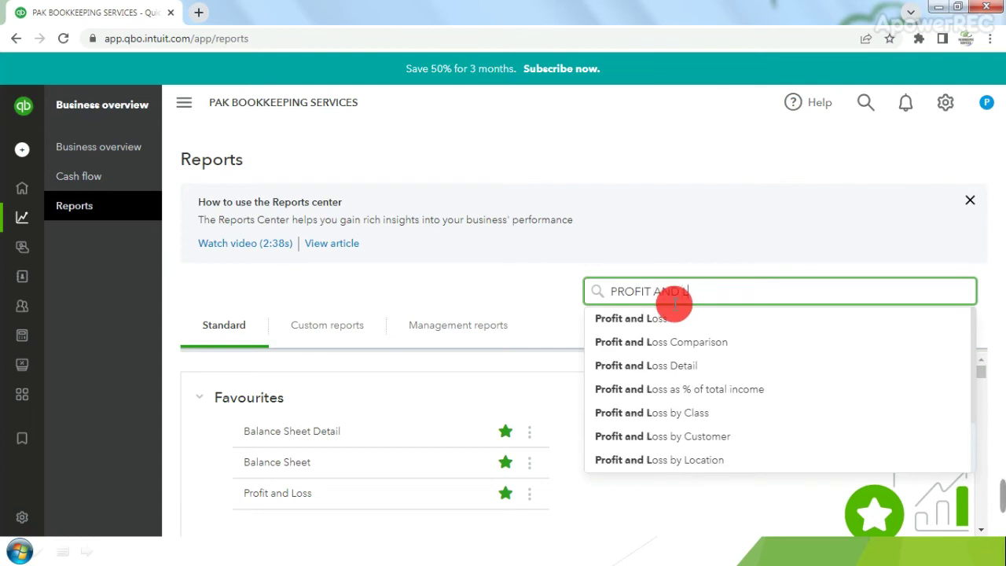
{"action": "left_click", "coordinate": [703, 366]}
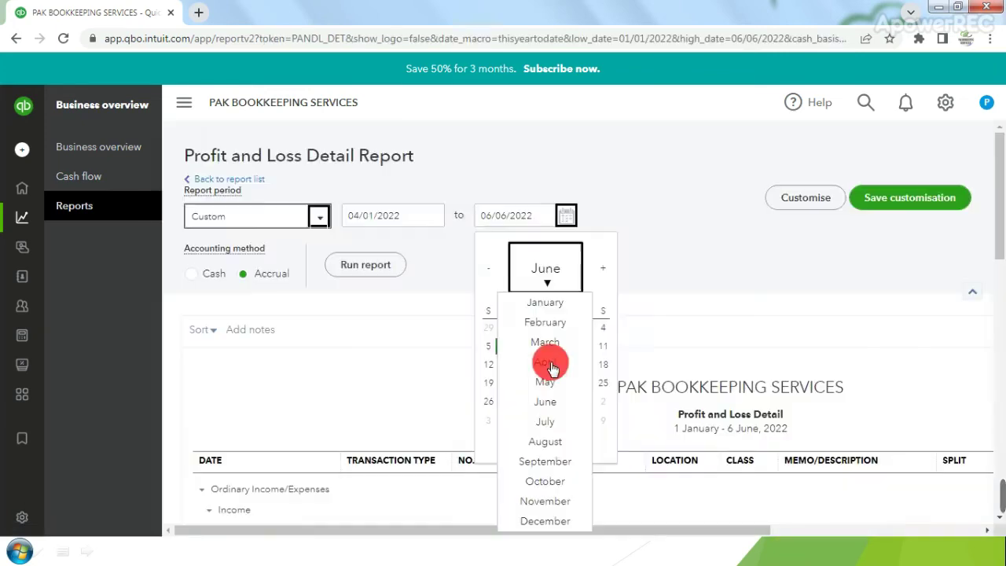
Run the Profit and Loss Detail report for 04/01/2022 to 05/30/2022 and examine its Sales income entries and amounts
{"action": "left_click", "coordinate": [552, 362]}
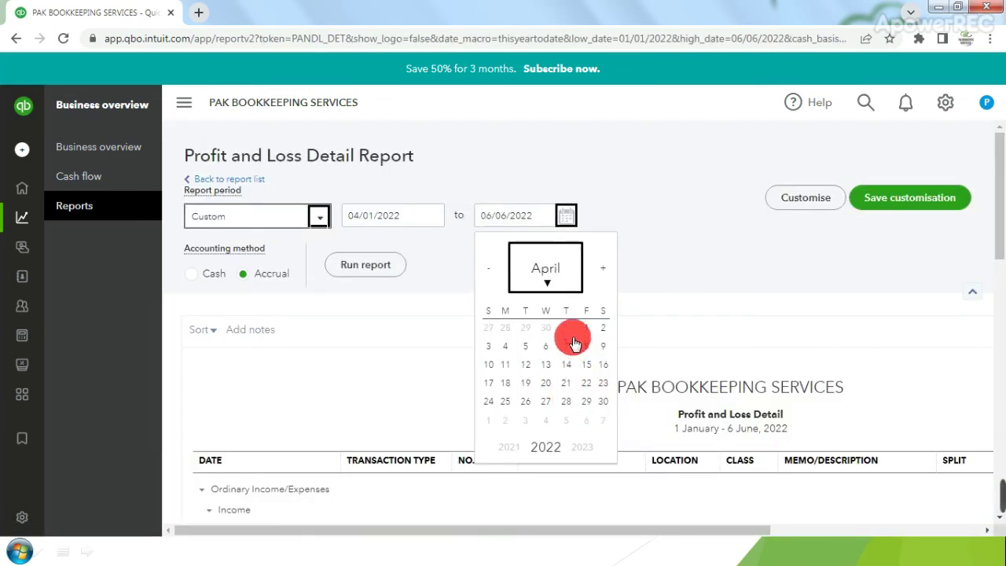
{"action": "left_click", "coordinate": [549, 284]}
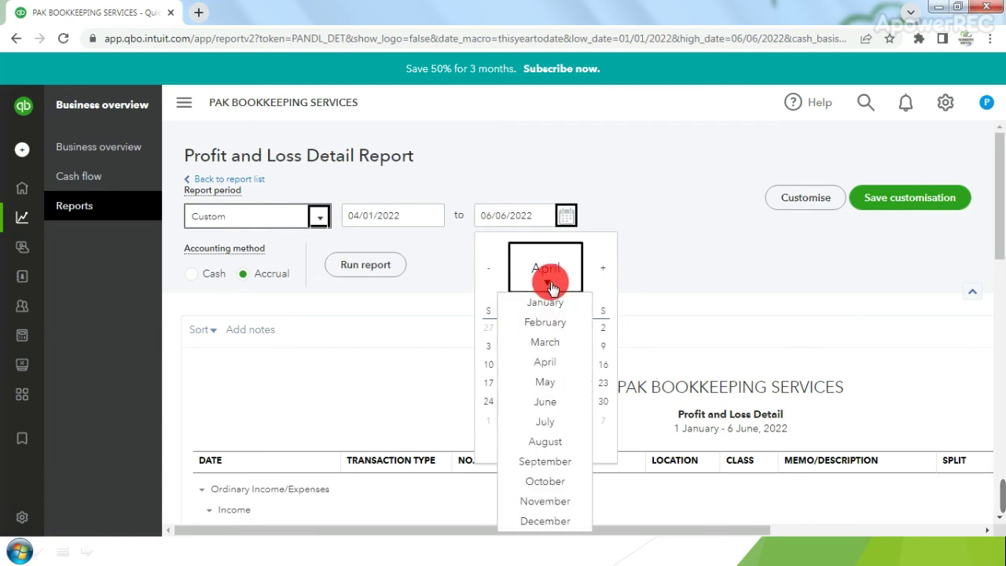
{"action": "left_click", "coordinate": [545, 383]}
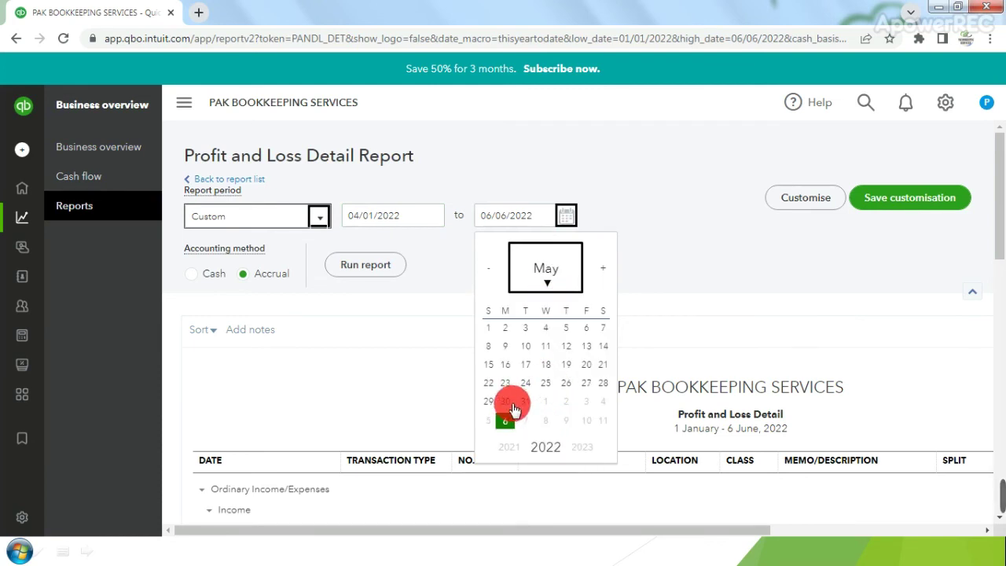
{"action": "left_click", "coordinate": [507, 403]}
{"action": "scroll", "coordinate": [393, 405], "scroll_direction": "down", "scroll_amount": 3}
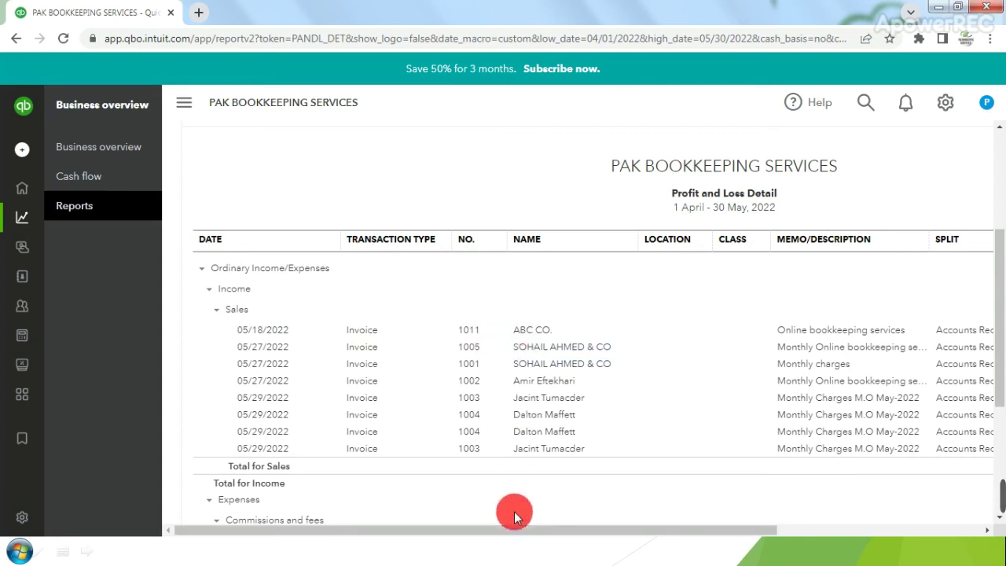
{"action": "left_click_drag", "start_coordinate": [514, 530], "coordinate": [750, 530]}
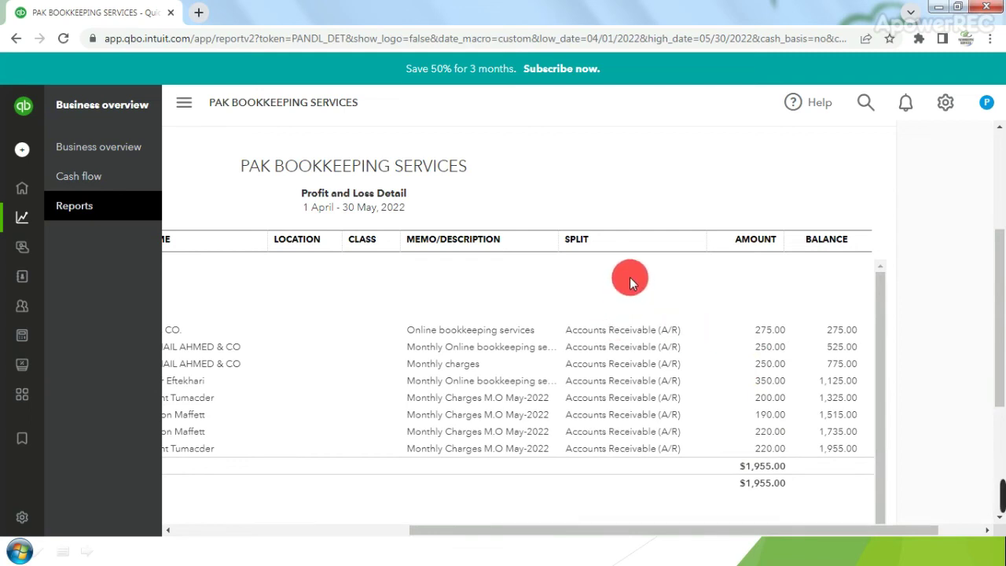
{"action": "scroll", "coordinate": [439, 252], "scroll_direction": "up", "scroll_amount": 3}
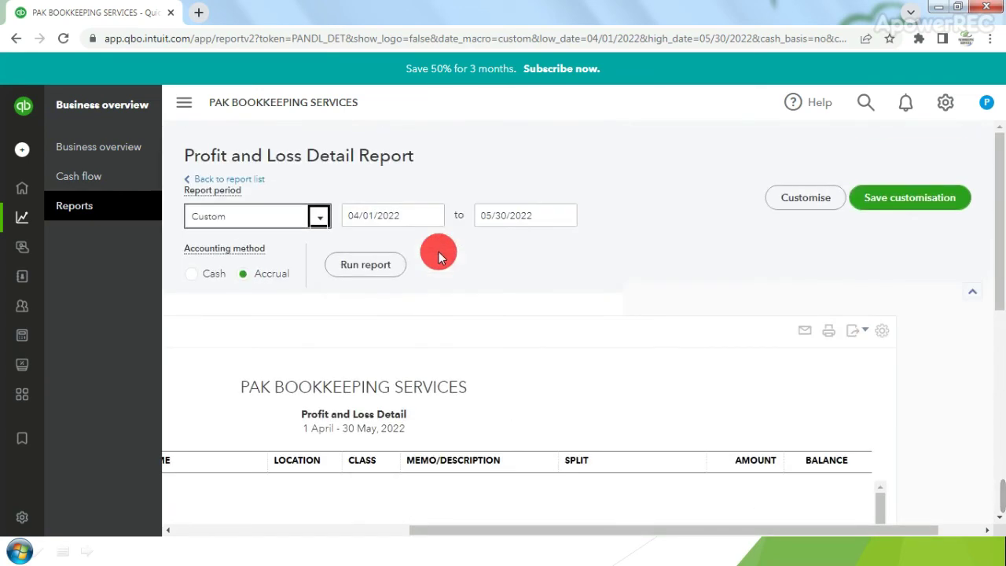
Open the Balance Sheet Detail report, set its start date to 04/01/2022 and run it
{"action": "mouse_move", "coordinate": [11, 209]}
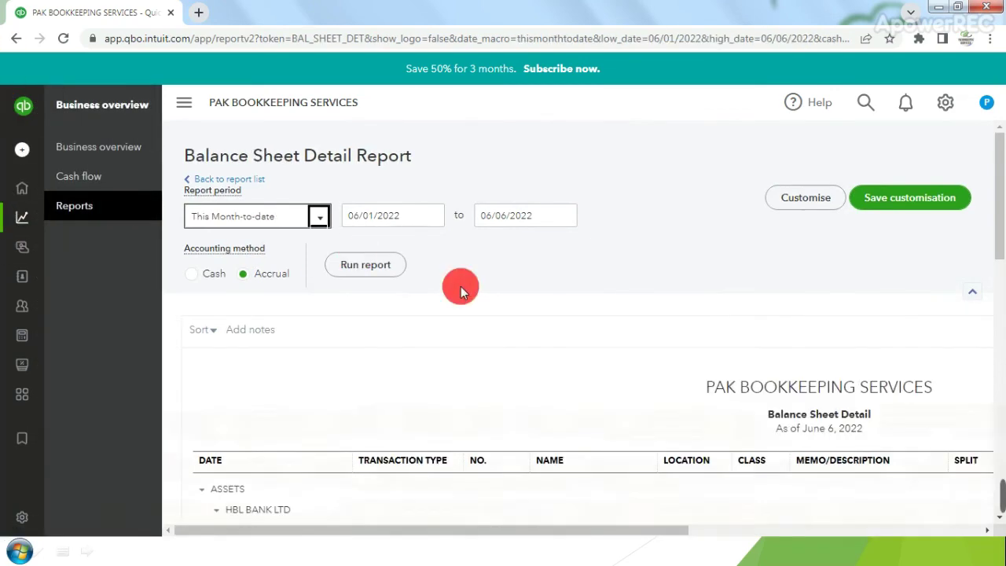
{"action": "left_click", "coordinate": [434, 216]}
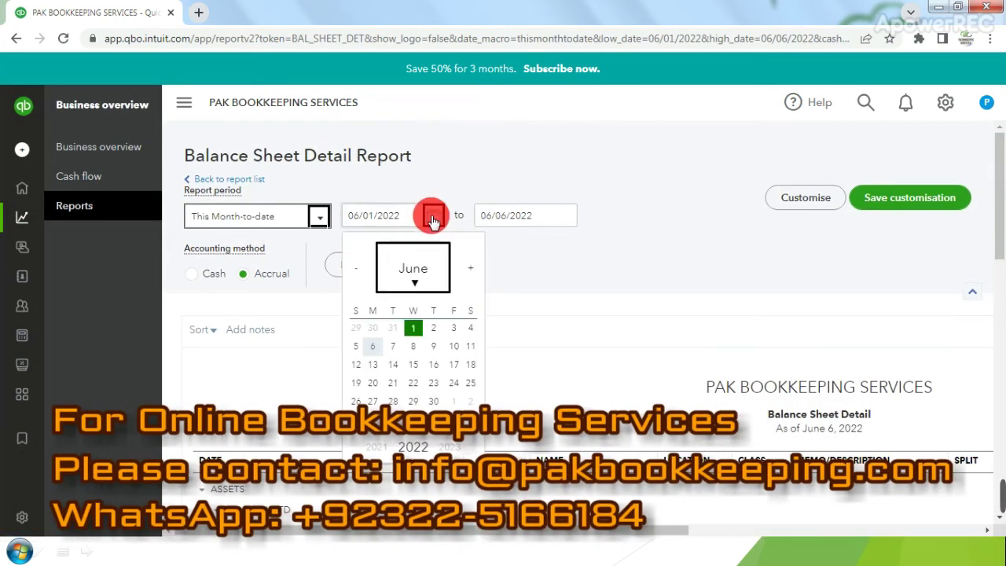
{"action": "left_click", "coordinate": [418, 288]}
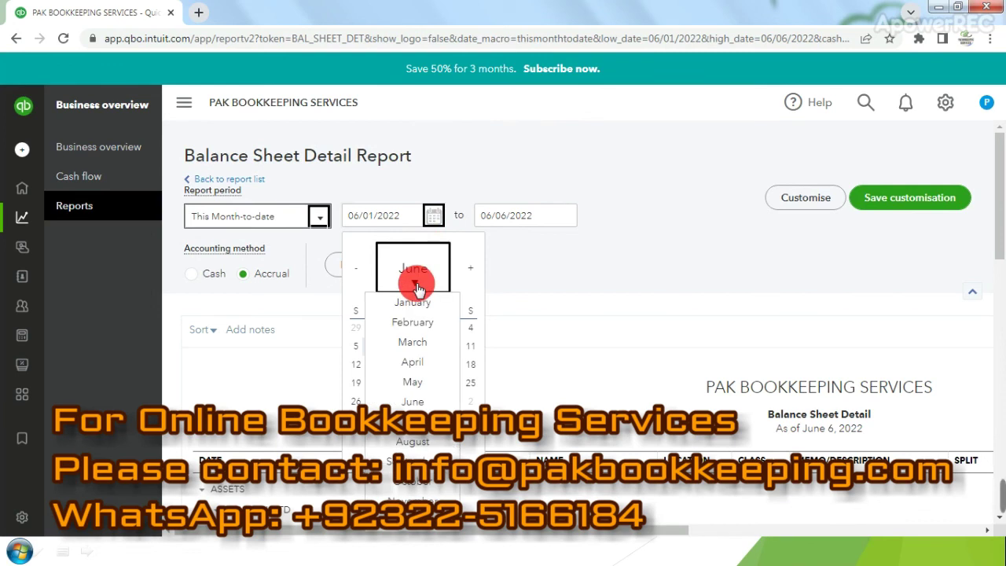
{"action": "left_click", "coordinate": [412, 361]}
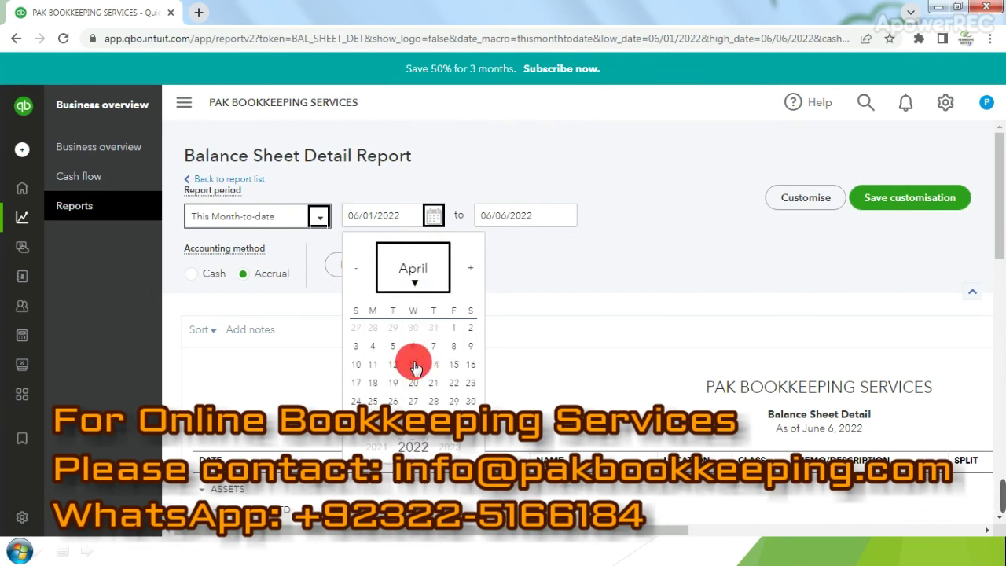
{"action": "left_click", "coordinate": [455, 330]}
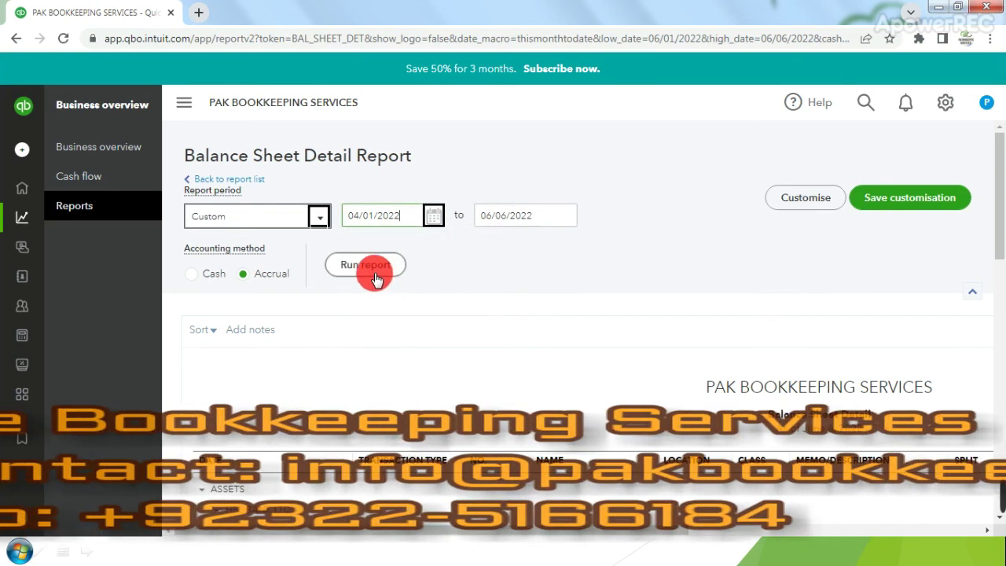
{"action": "left_click", "coordinate": [368, 266]}
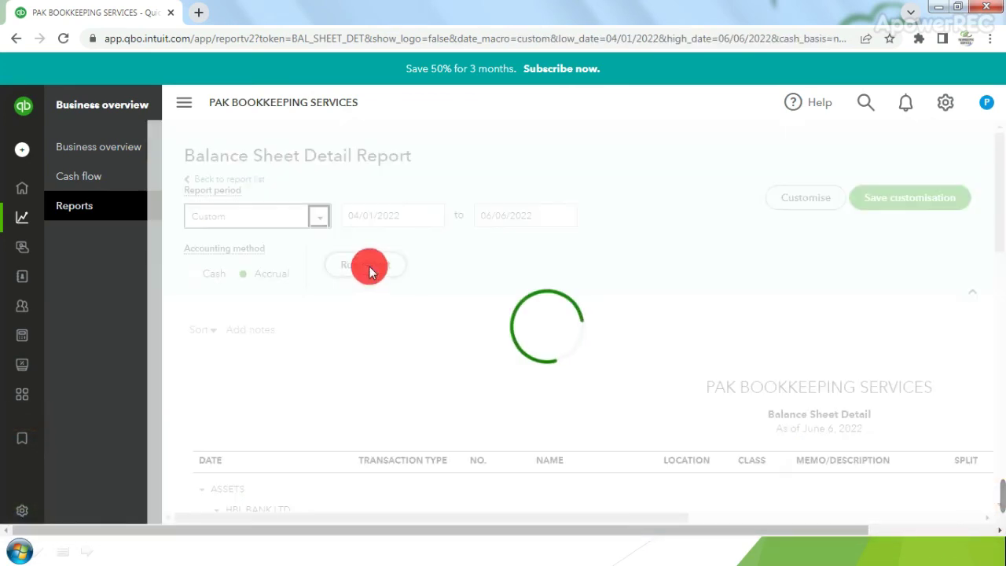
Examine the ABC CO. sales receipt and invoice under Adv. Received From Customer, including their debit, credit and balance amounts
{"action": "scroll", "coordinate": [310, 361], "scroll_direction": "down", "scroll_amount": 5}
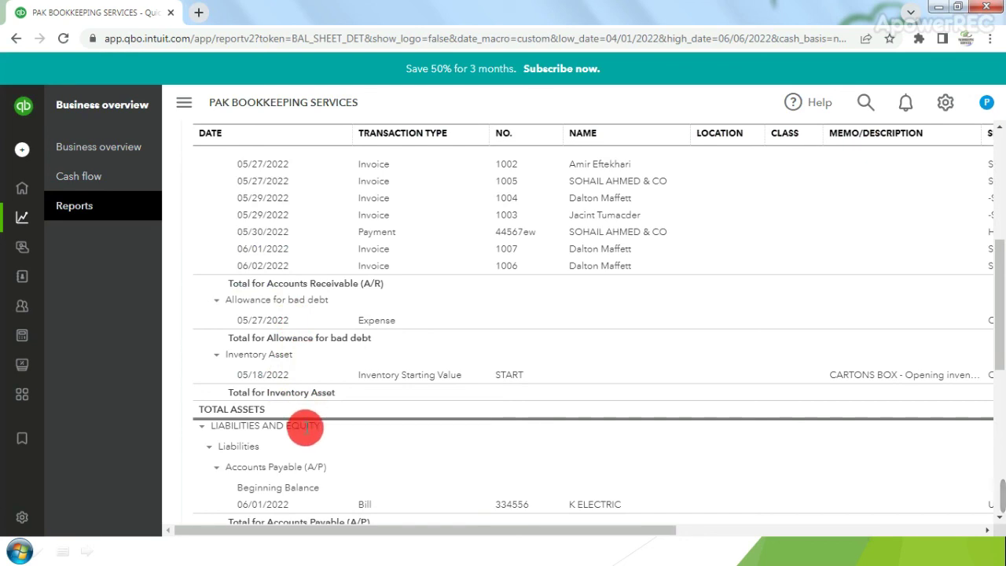
{"action": "scroll", "coordinate": [310, 424], "scroll_direction": "down", "scroll_amount": 1}
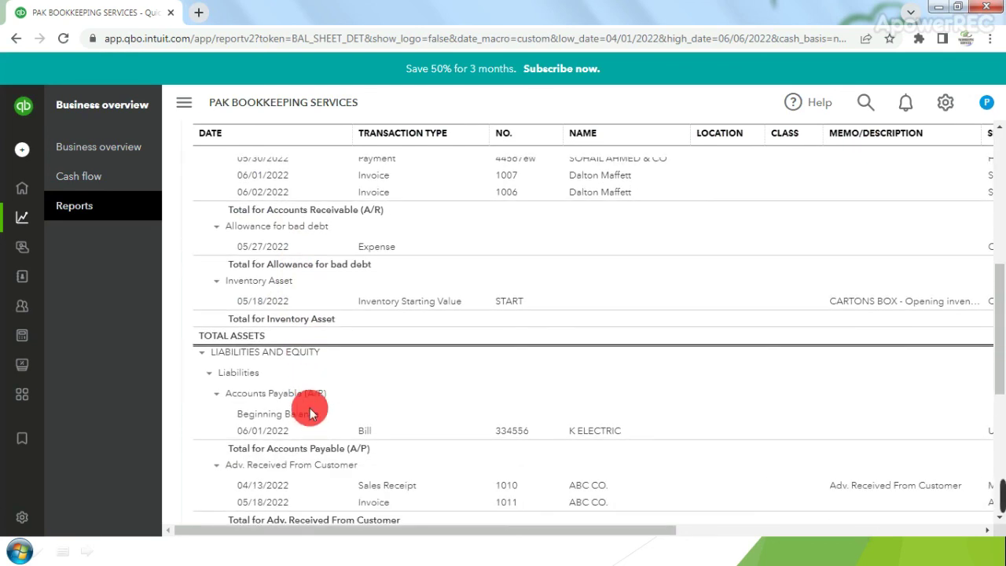
{"action": "scroll", "coordinate": [310, 414], "scroll_direction": "down", "scroll_amount": 1}
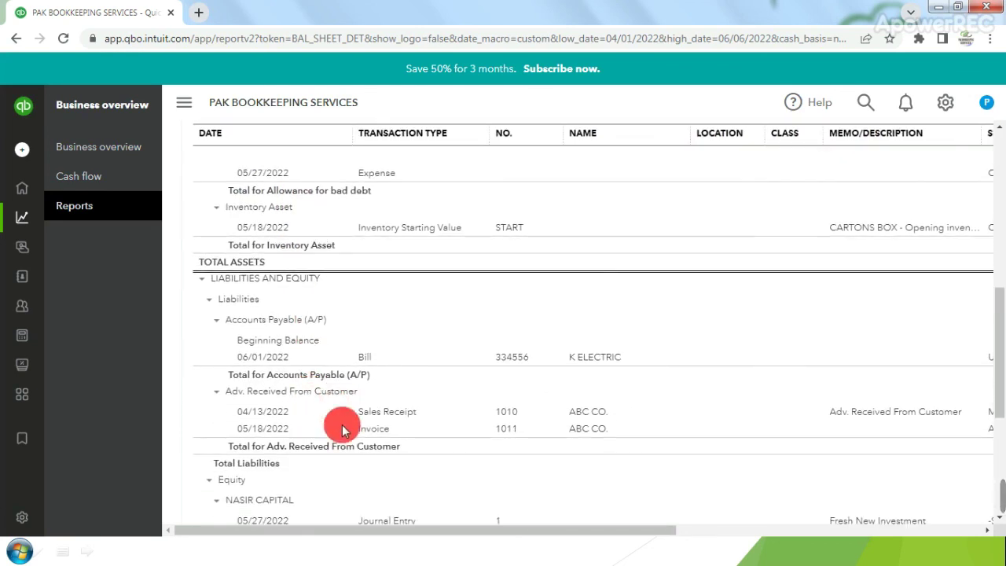
{"action": "left_click_drag", "start_coordinate": [378, 531], "coordinate": [714, 532]}
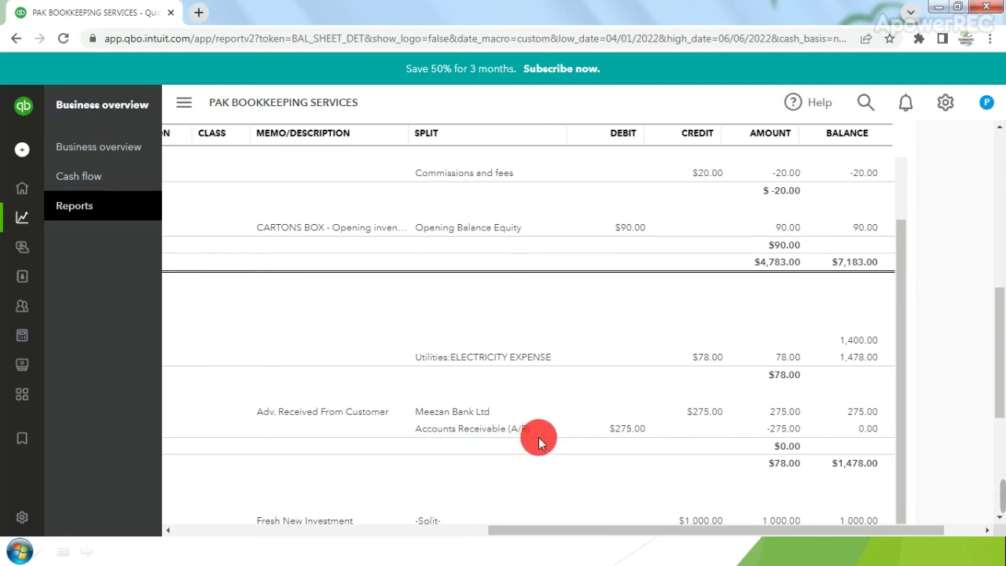
{"action": "left_click_drag", "start_coordinate": [562, 532], "coordinate": [193, 531]}
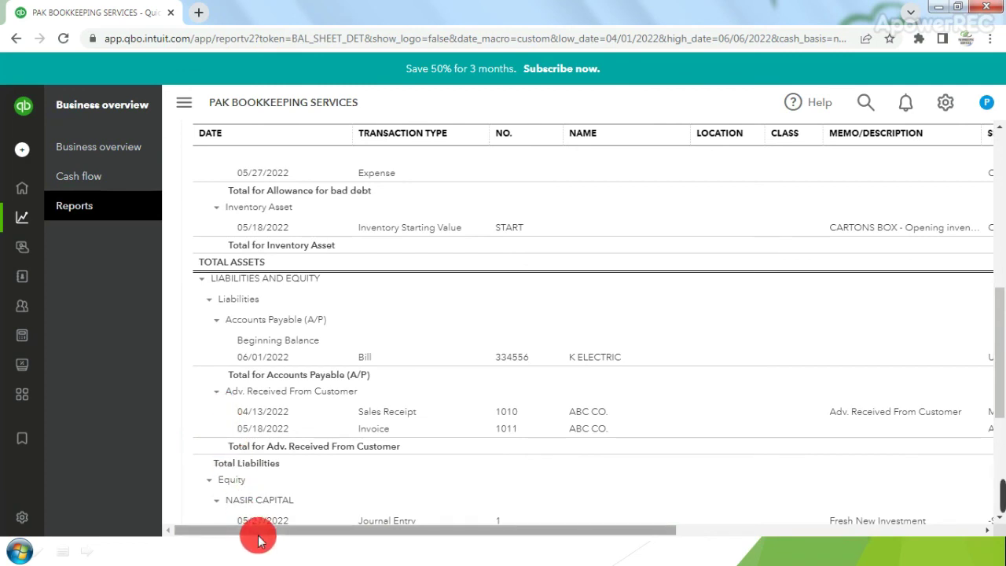
{"action": "left_click_drag", "start_coordinate": [254, 539], "coordinate": [622, 535]}
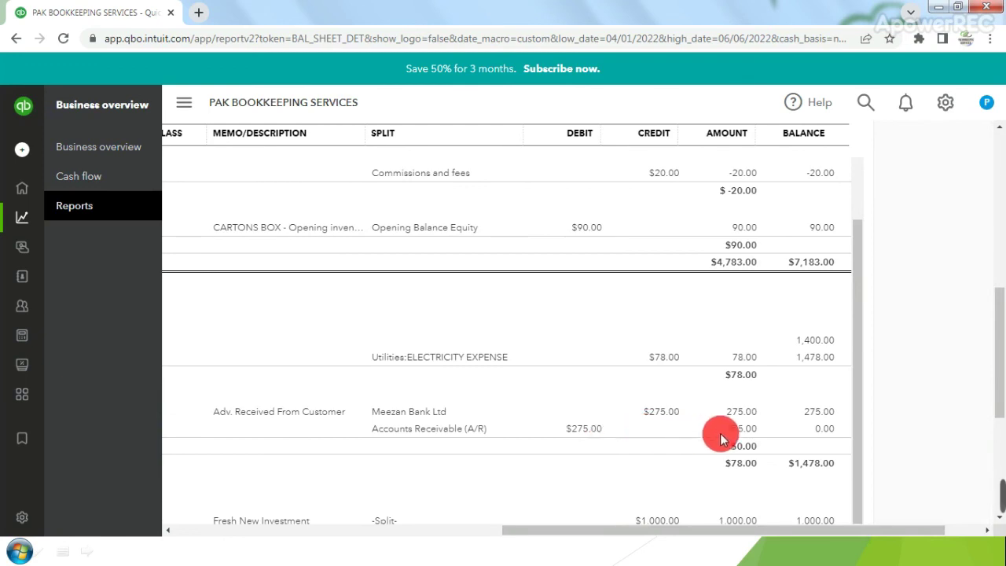